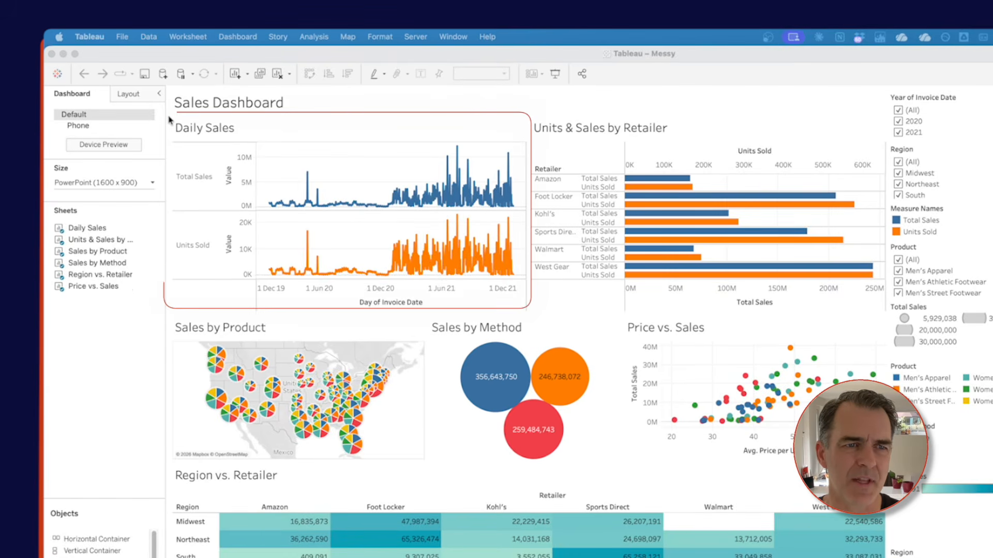
click(261, 160)
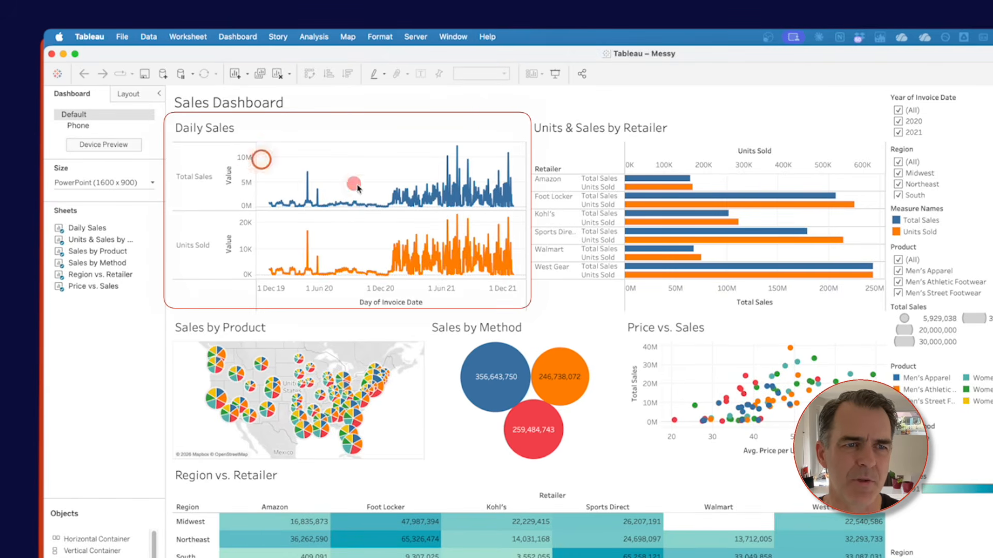
click(488, 238)
click(690, 143)
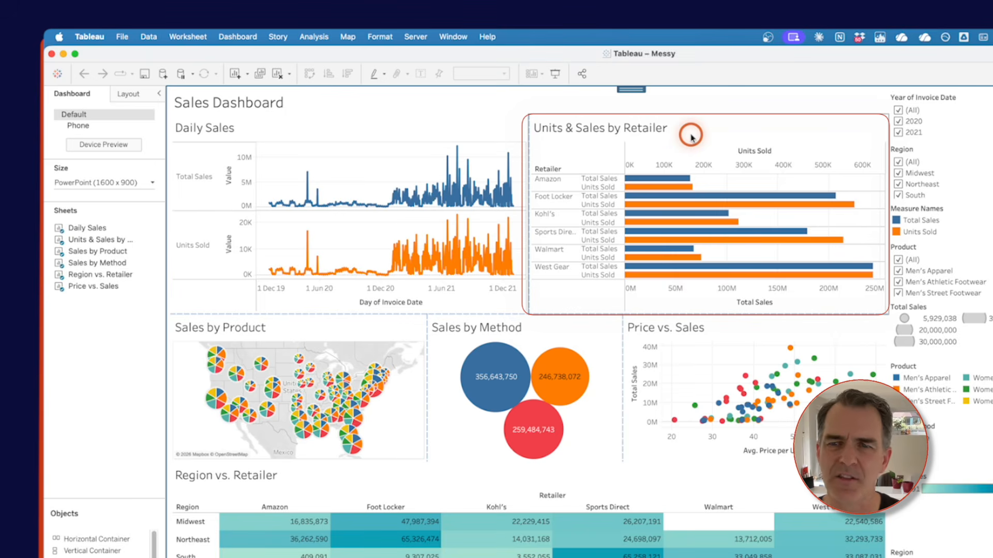
click(331, 325)
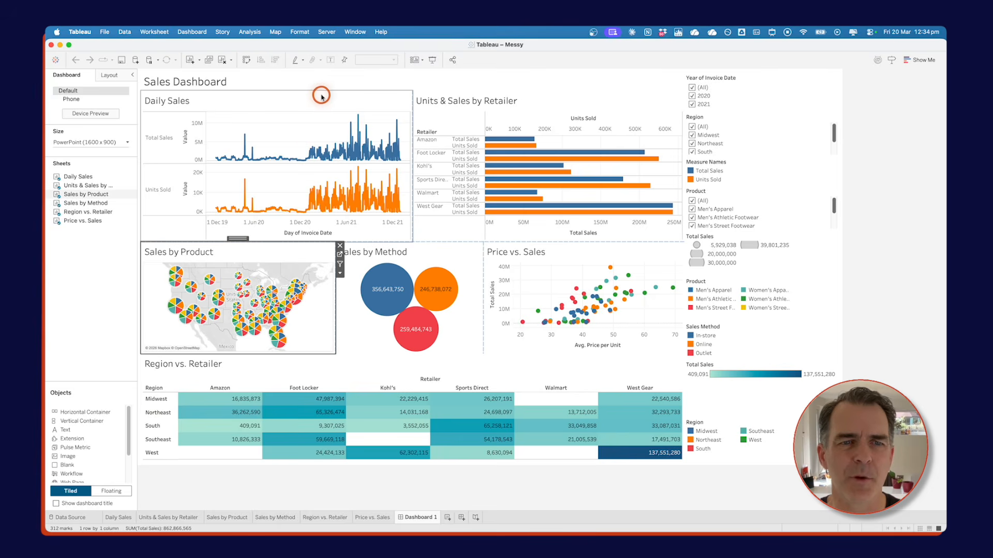
Step: On the Daily Sales worksheet, remove Units Sold from the measure values and change Invoice Date to continuous month
click(321, 97)
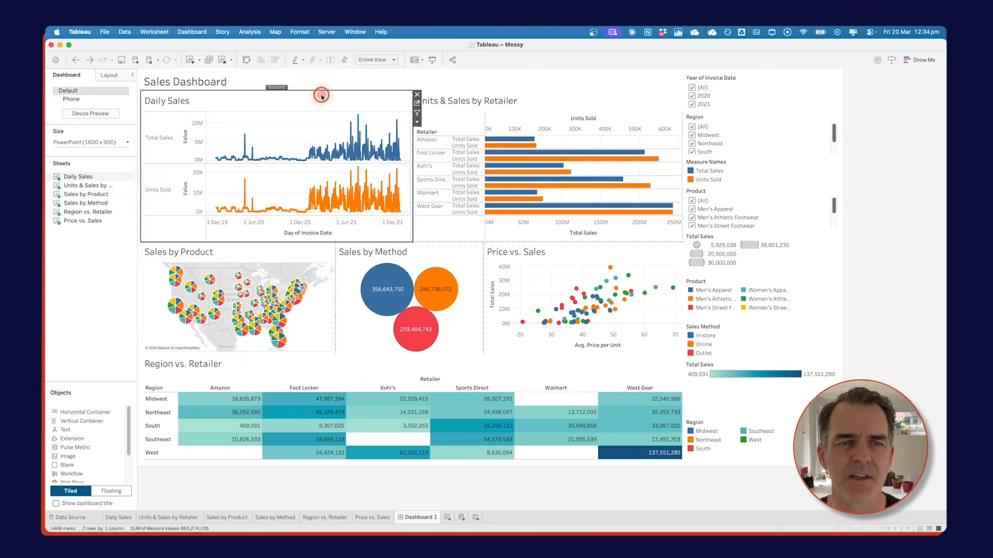
click(417, 104)
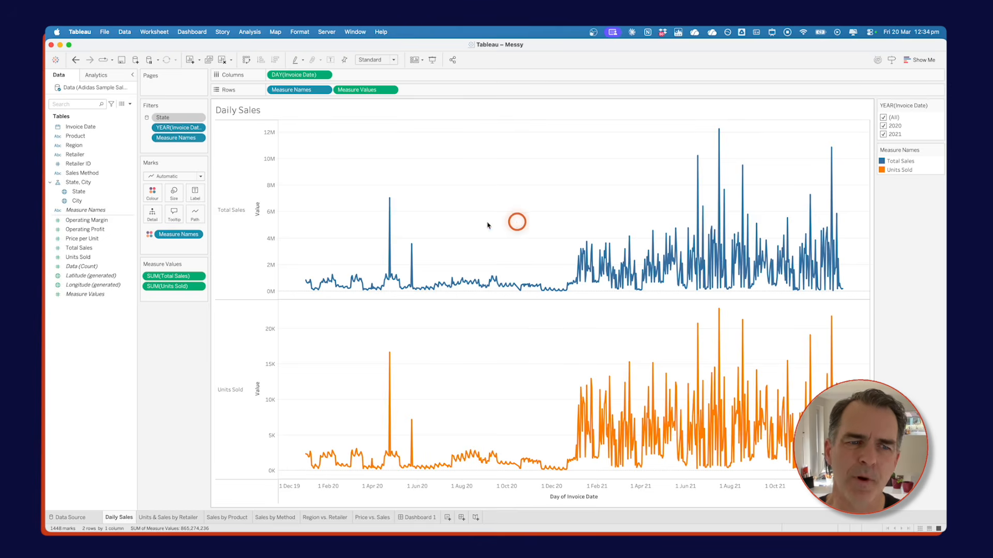
drag(176, 287, 164, 350)
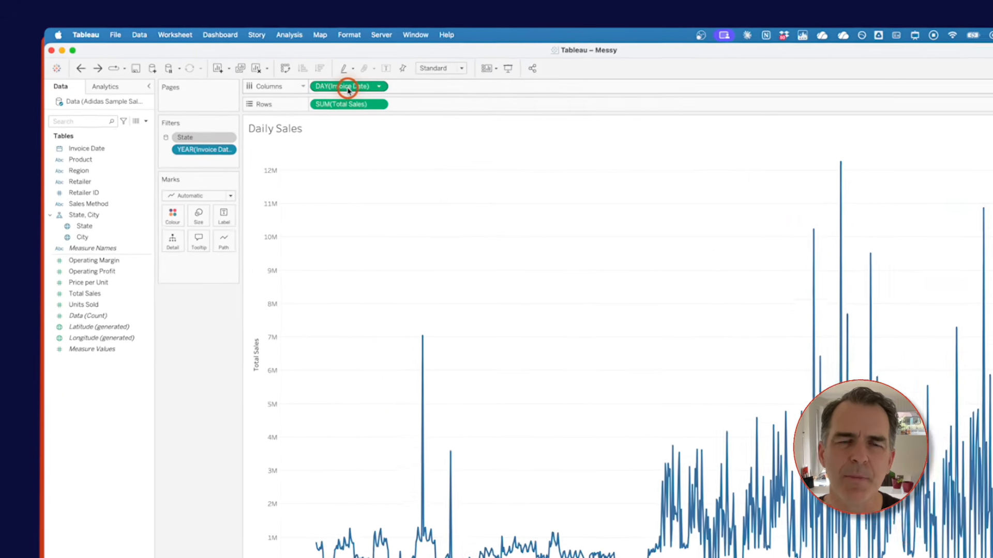
right_click(299, 77)
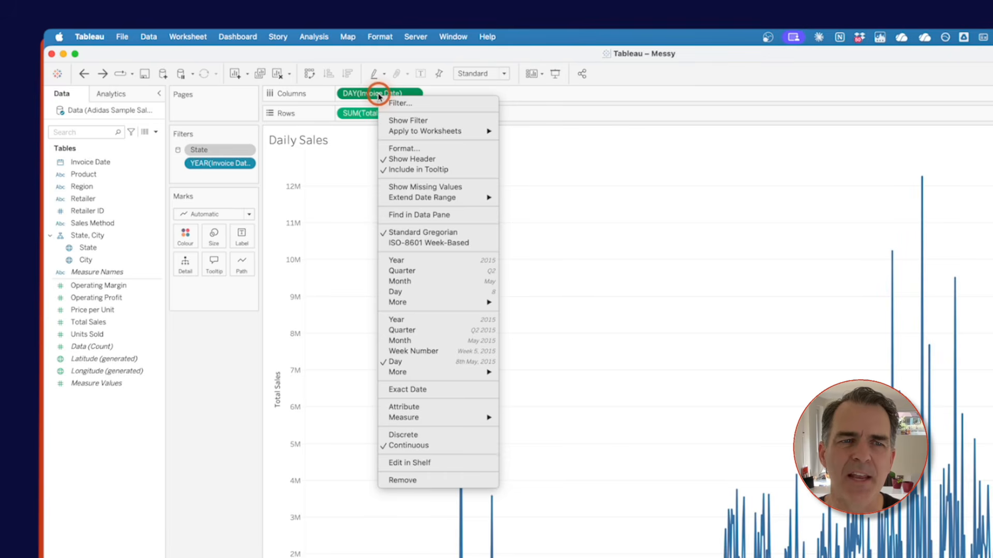
click(400, 340)
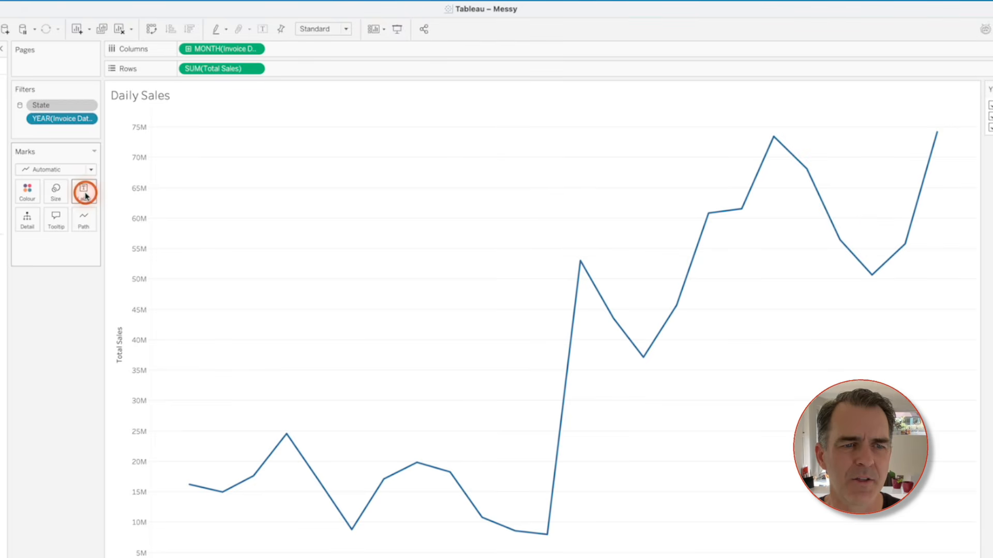
Step: Show mark labels on the Daily Sales line for the most recent mark only
click(84, 192)
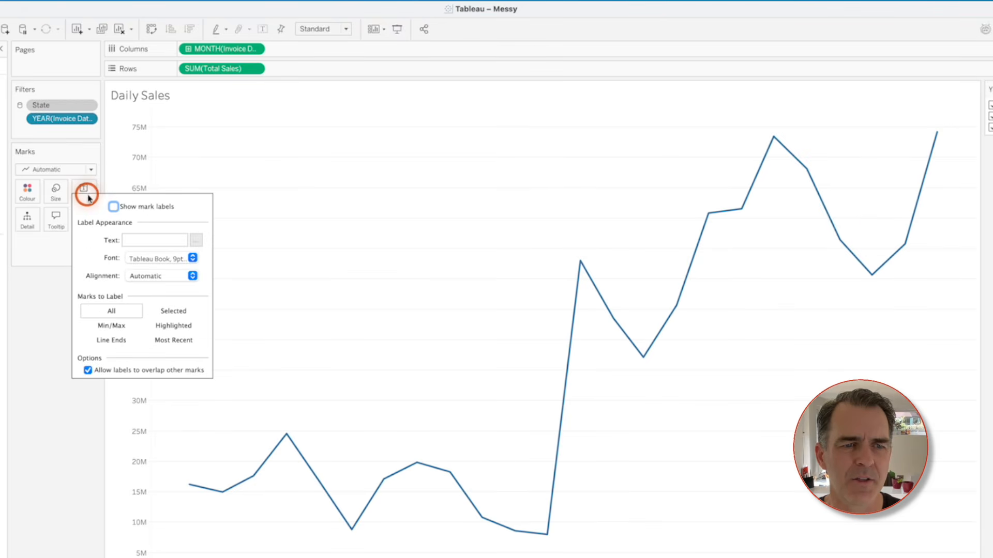
click(115, 207)
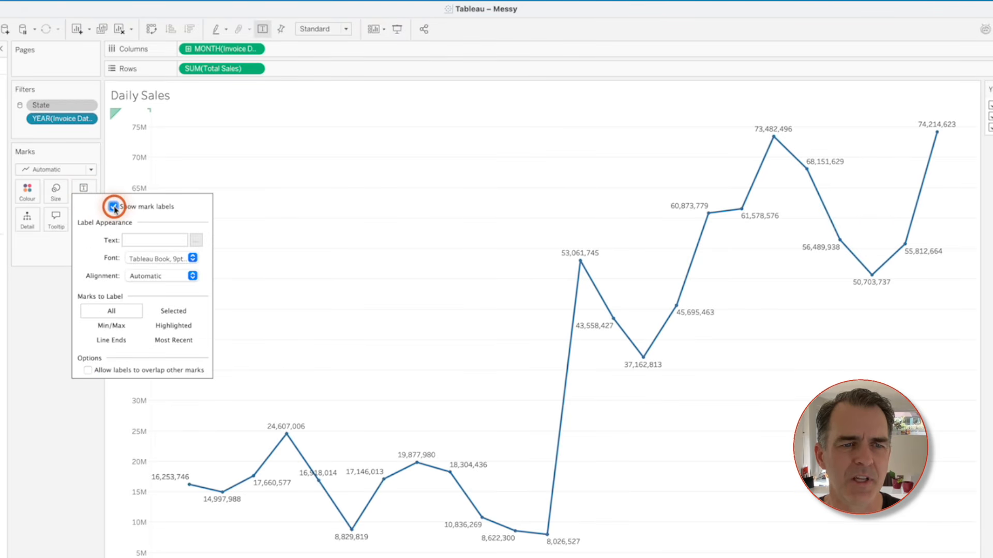
click(179, 343)
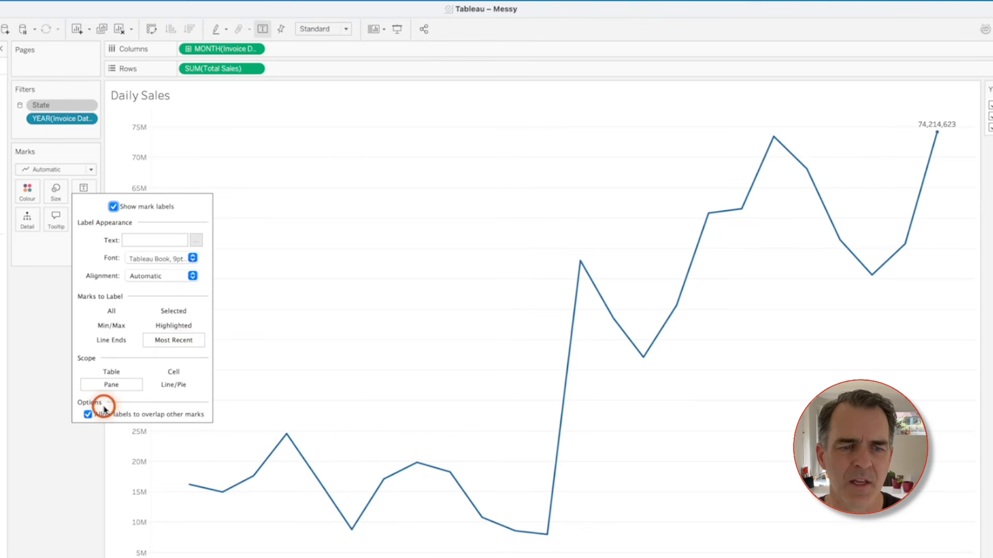
click(354, 348)
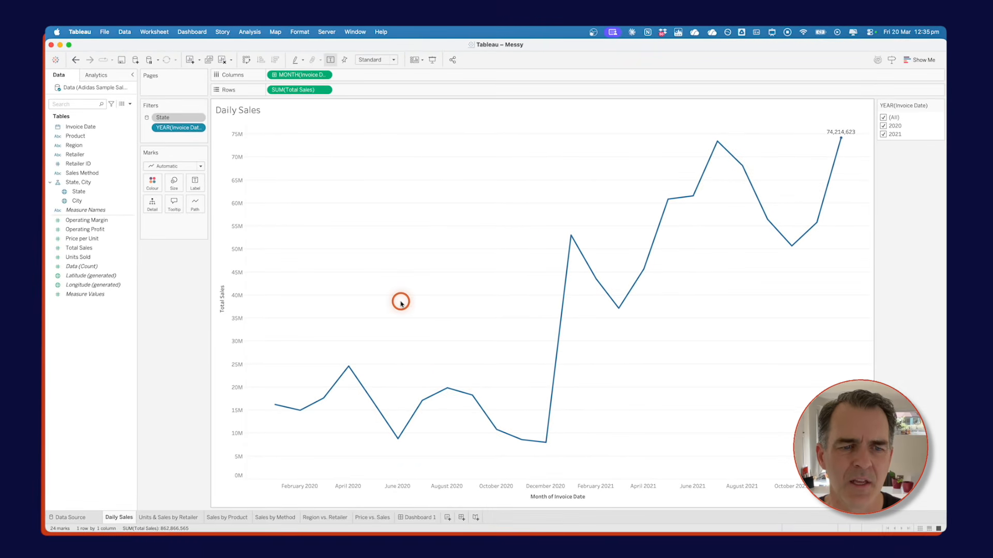
Step: On the Units & Sales by Retailer worksheet, remove Units Sold and Measure Names from the shelves and sort the retailers descending by Total Sales
click(162, 517)
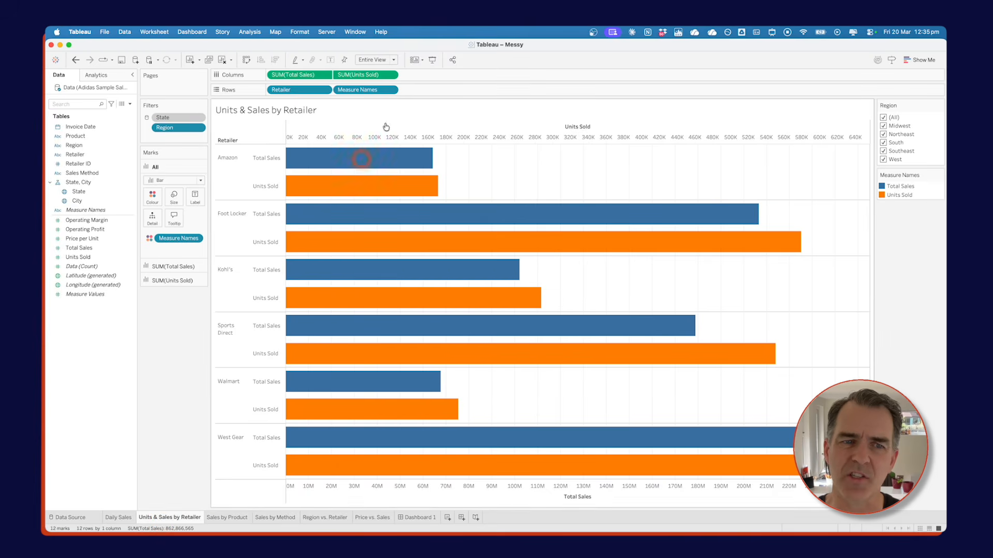
drag(368, 72, 405, 43)
mouse_move(362, 90)
mouse_down()
mouse_move(391, 181)
mouse_move(263, 216)
mouse_move(182, 299)
mouse_up()
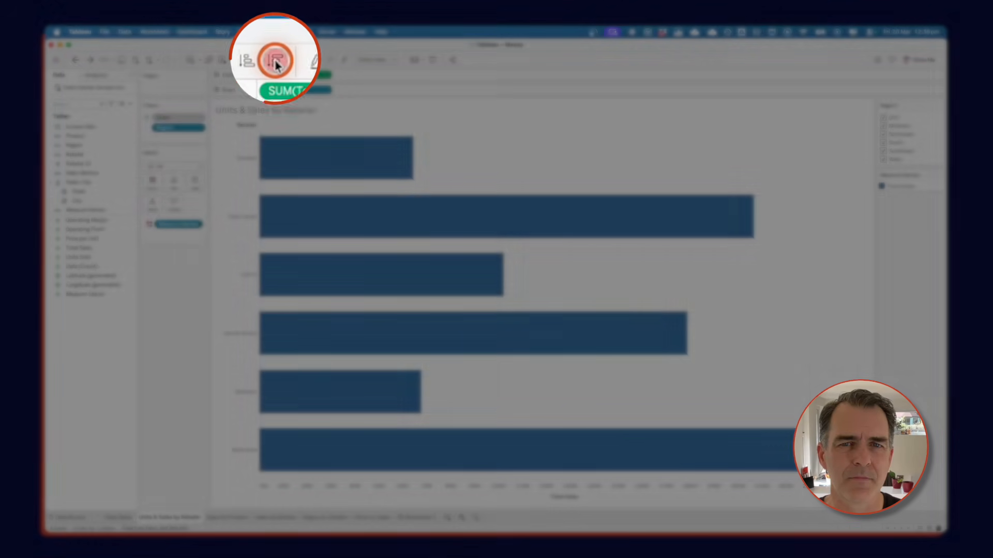
click(275, 60)
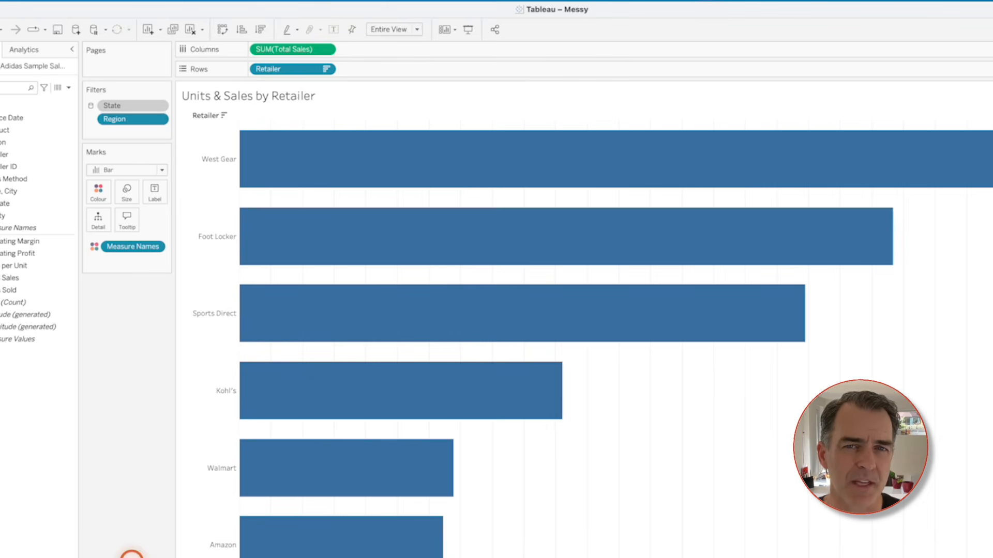
Step: Show left-aligned mark labels on the retailer bars and hide the Total Sales axis header
click(158, 193)
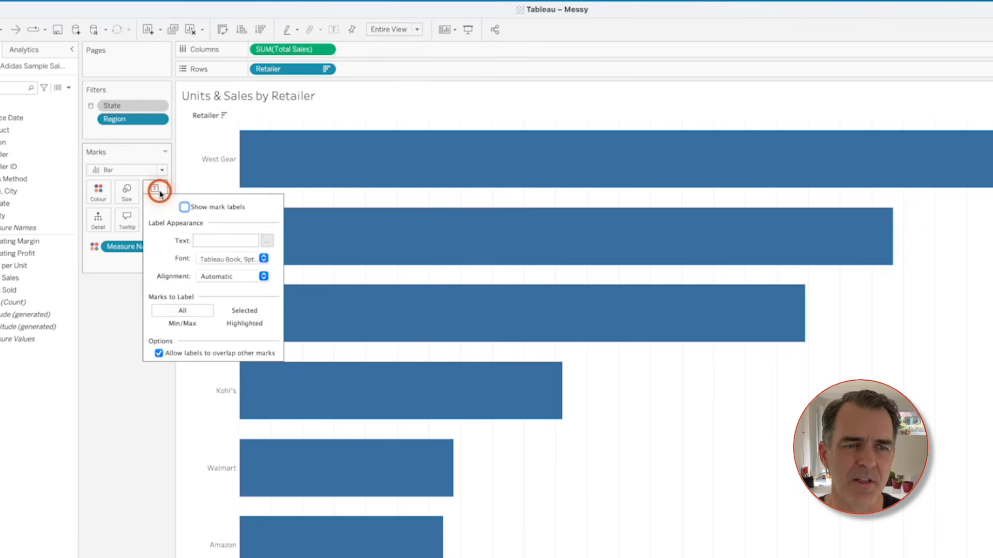
click(186, 208)
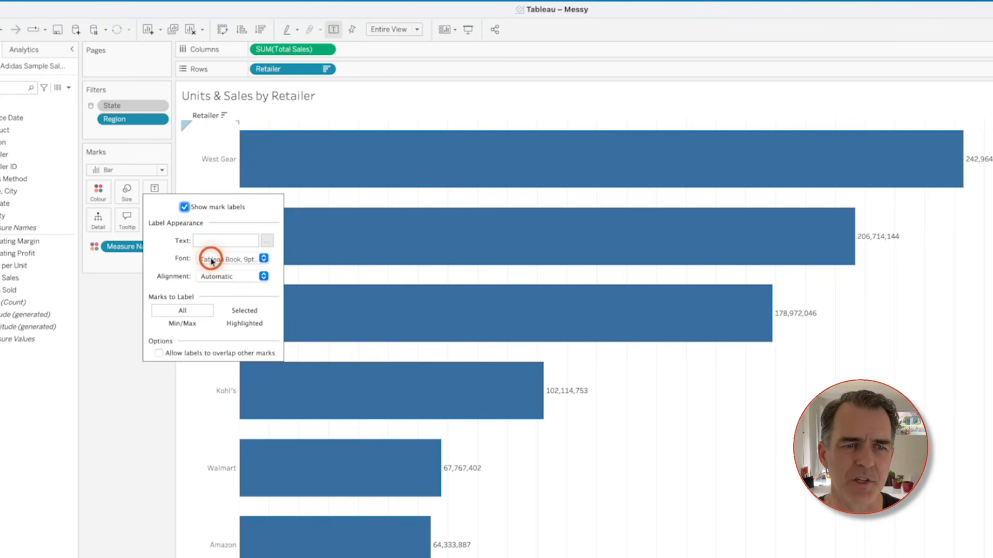
click(208, 278)
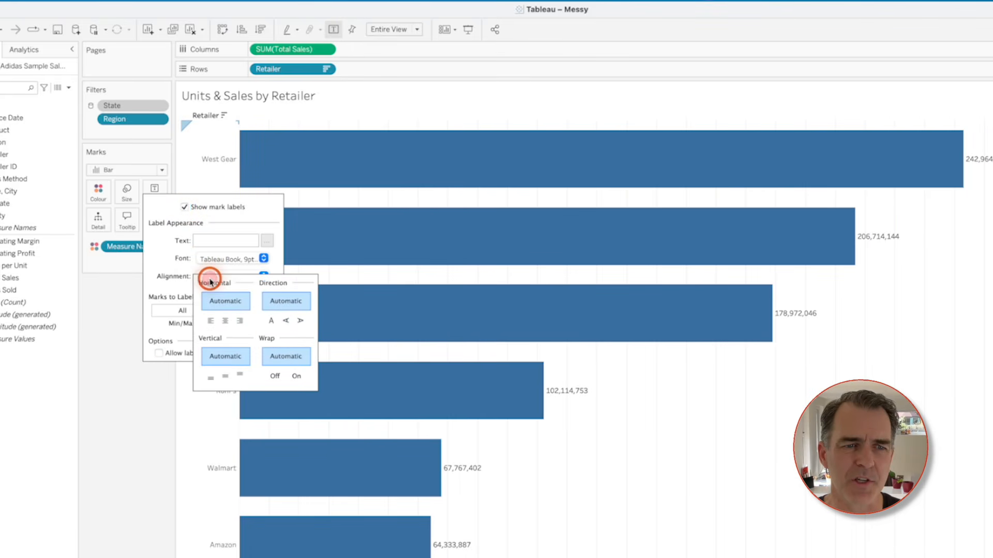
click(210, 322)
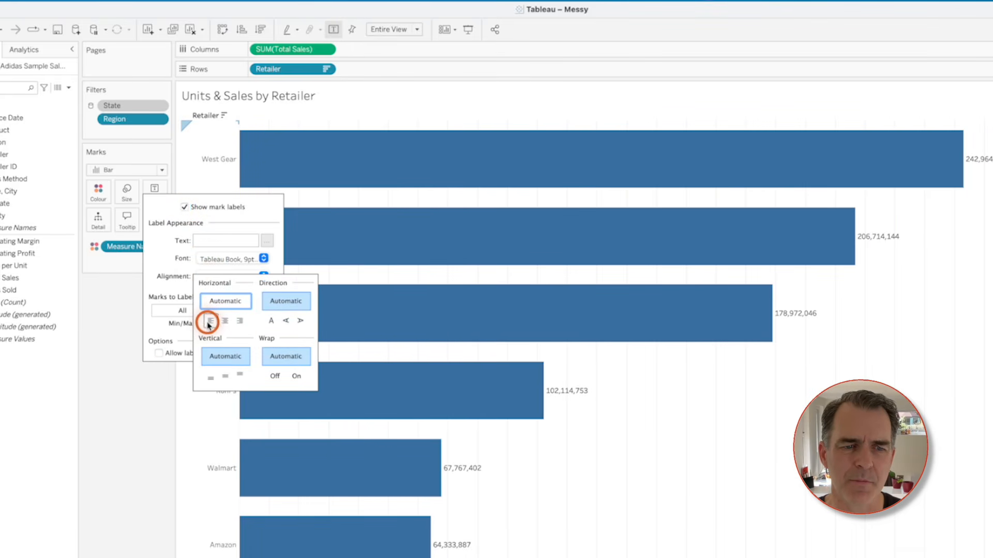
click(126, 430)
right_click(389, 475)
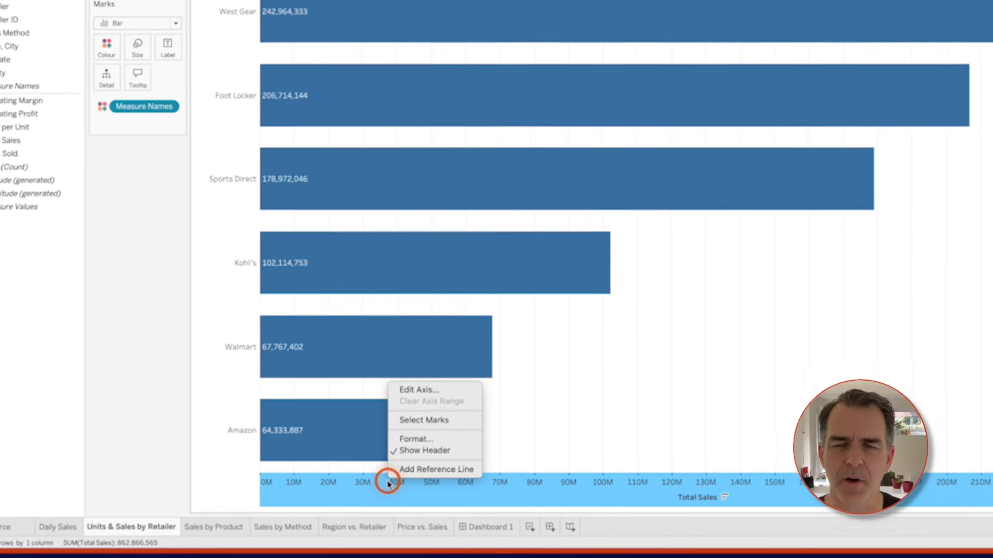
click(422, 441)
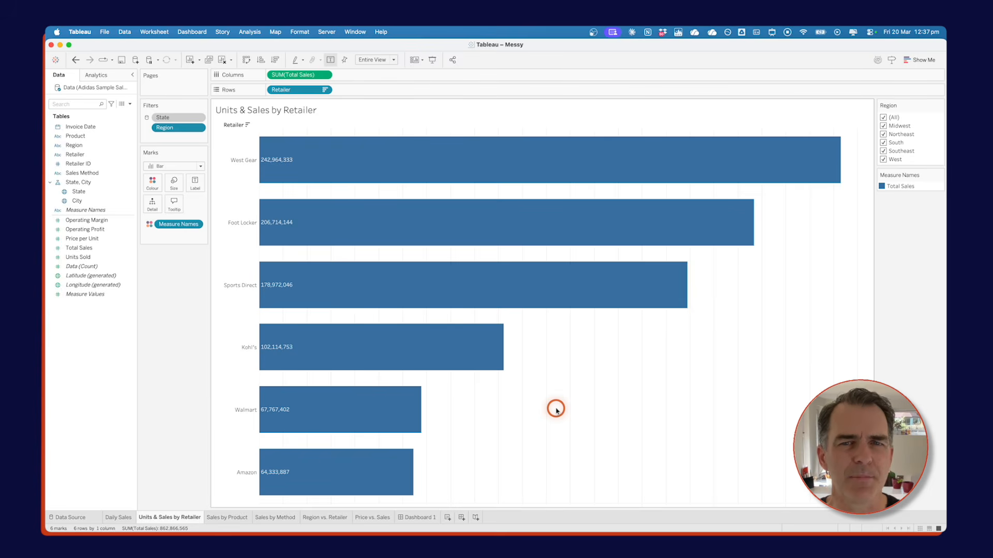
Step: On the Sales by Product worksheet, remove City and Product from the marks and turn the pies into a filled state map coloured by Total Sales
click(223, 518)
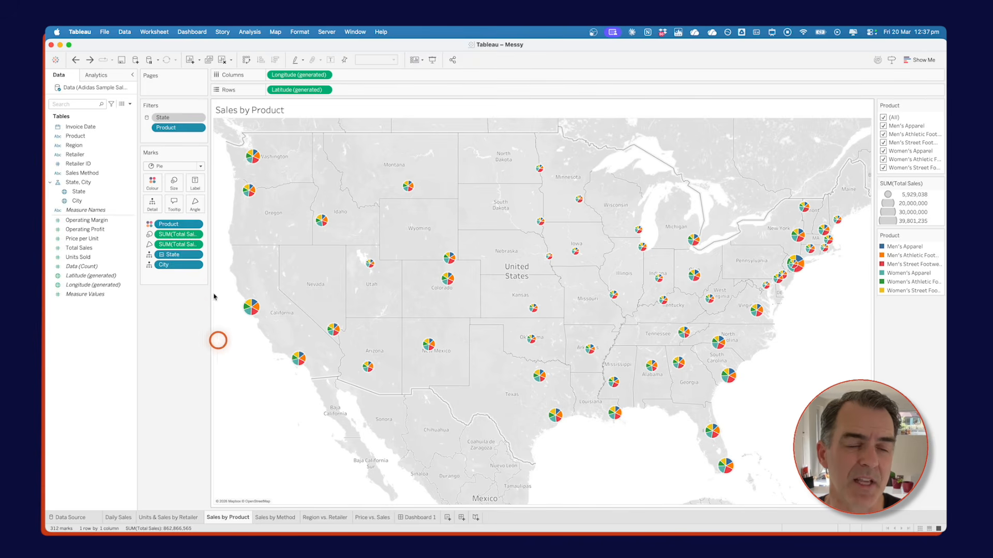
drag(170, 267, 166, 309)
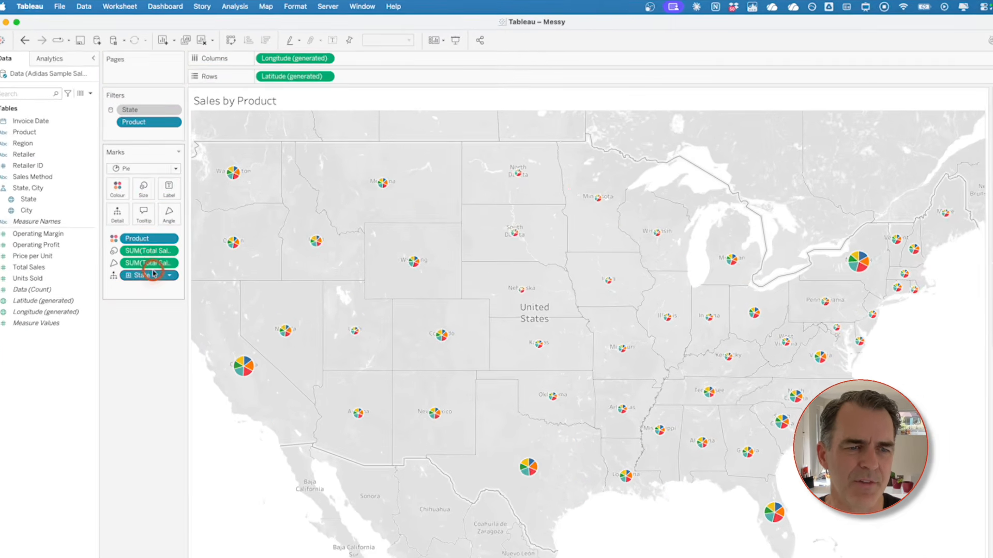
click(141, 169)
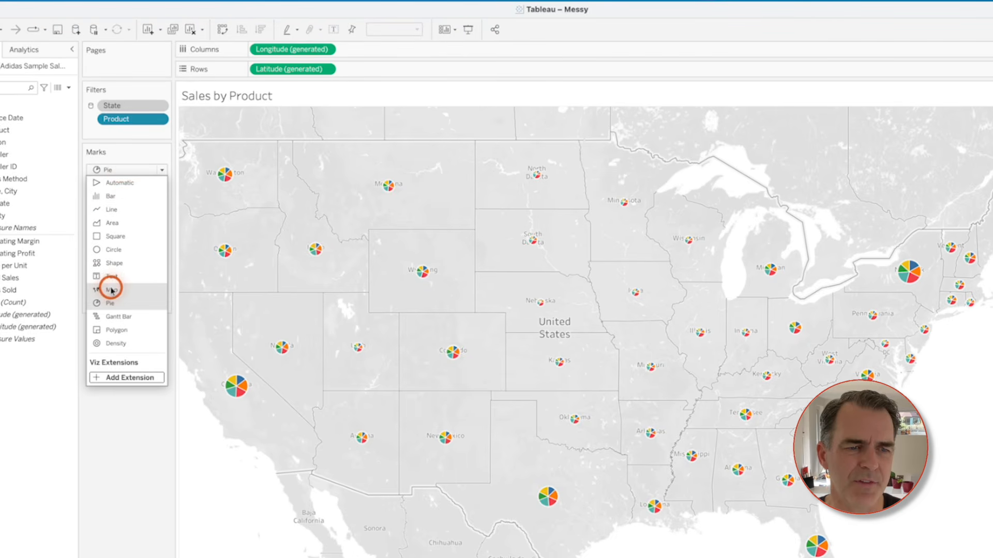
click(156, 293)
drag(129, 247, 118, 343)
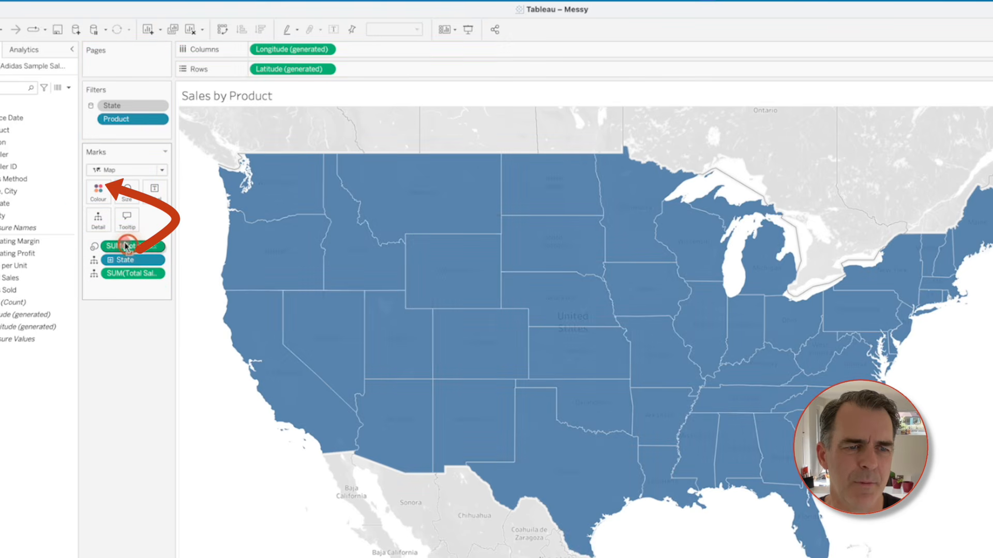
drag(126, 246, 98, 204)
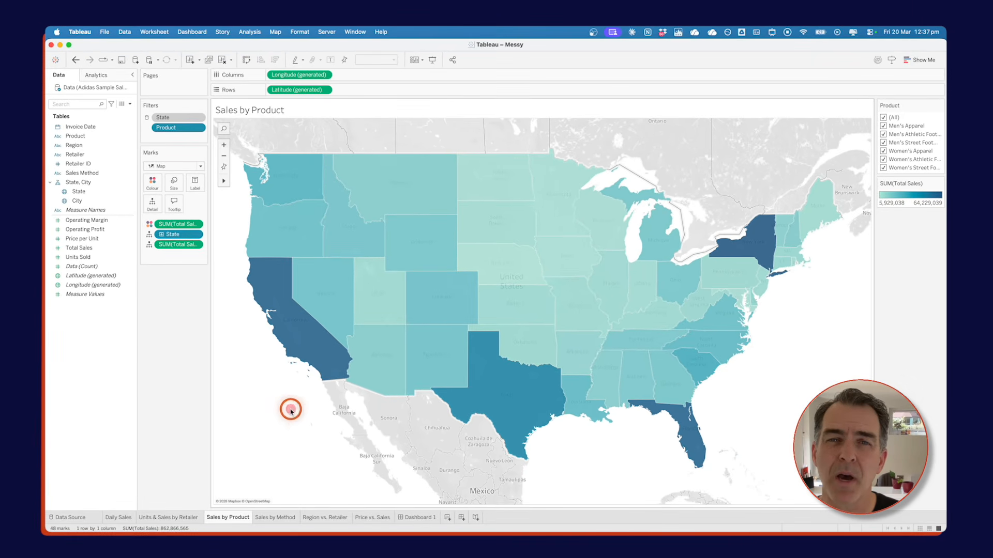
Step: Set the washout of the Sales by Product map's background layers to 100%
right_click(291, 411)
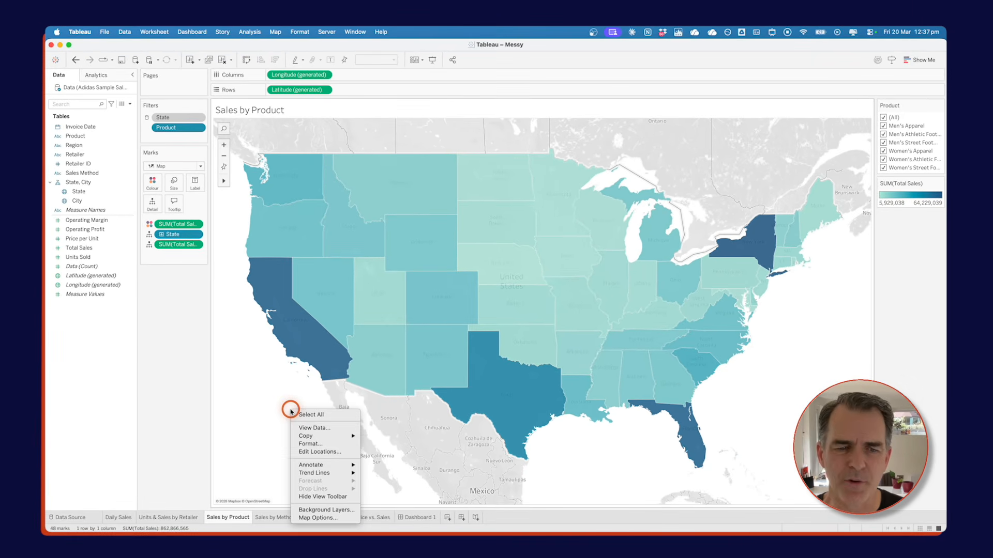
click(331, 510)
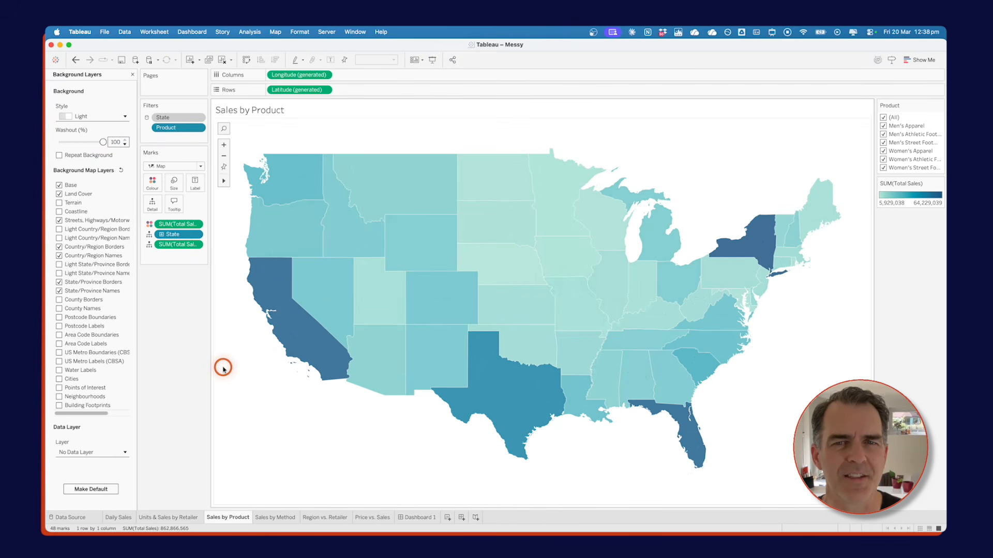
Step: Convert the Sales by Method bubbles to a bar chart with Sales Method on rows and Total Sales on columns
click(276, 517)
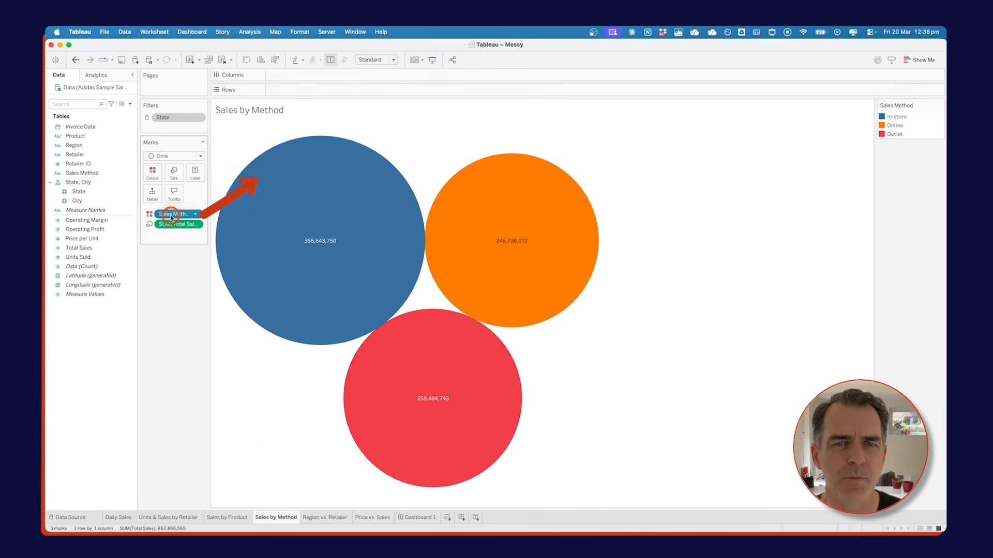
drag(171, 217, 330, 93)
drag(176, 214, 286, 78)
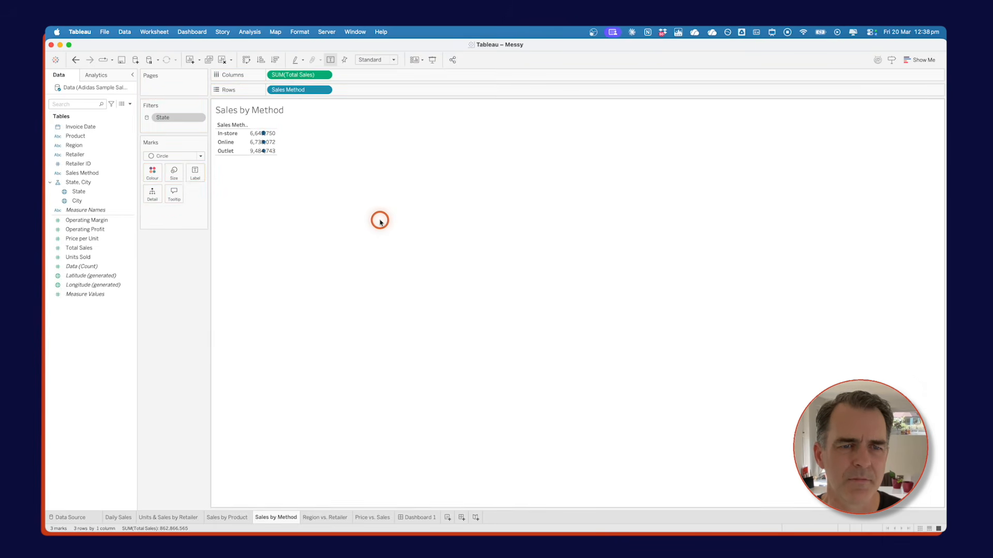
click(185, 157)
click(173, 167)
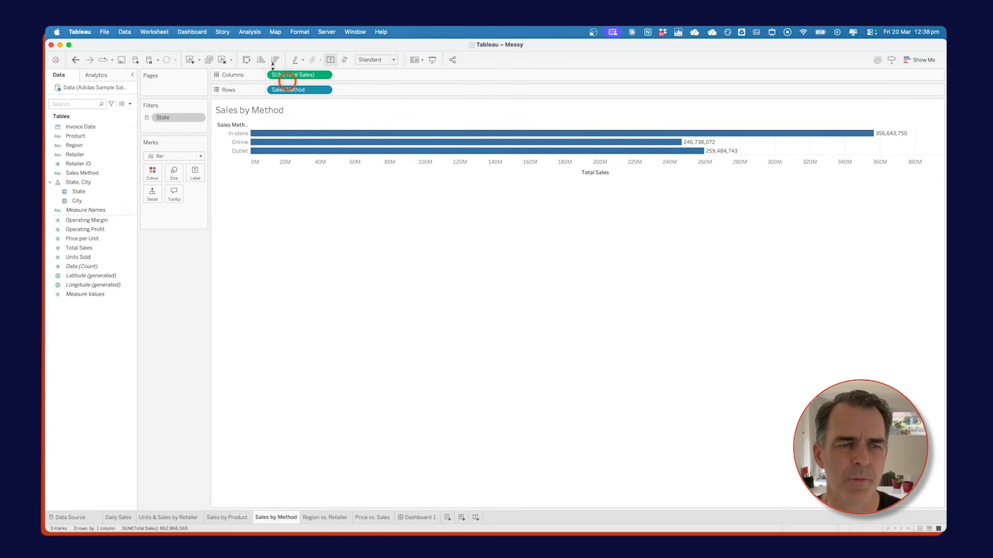
Step: Sort the sales methods descending by Total Sales and fit the bar chart to Entire View
click(275, 61)
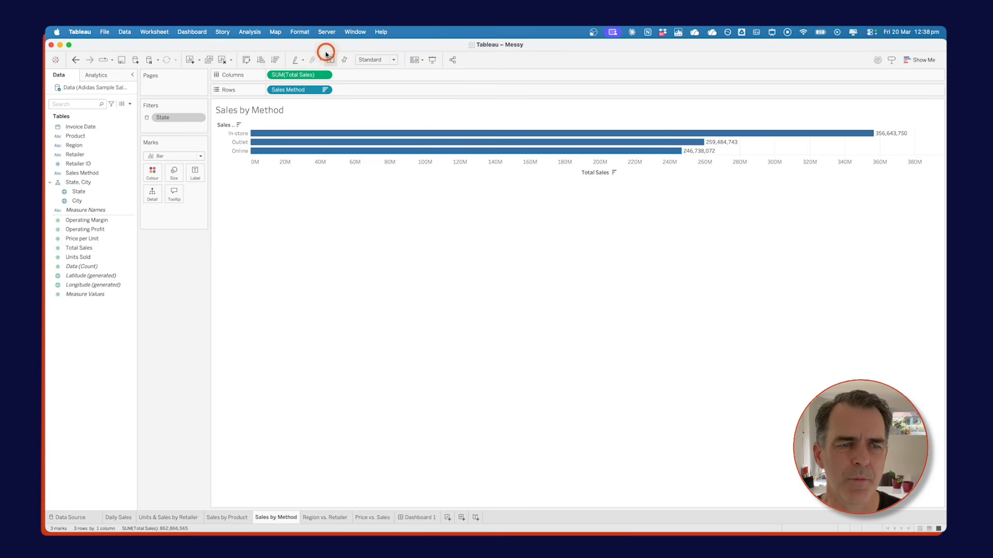
click(364, 59)
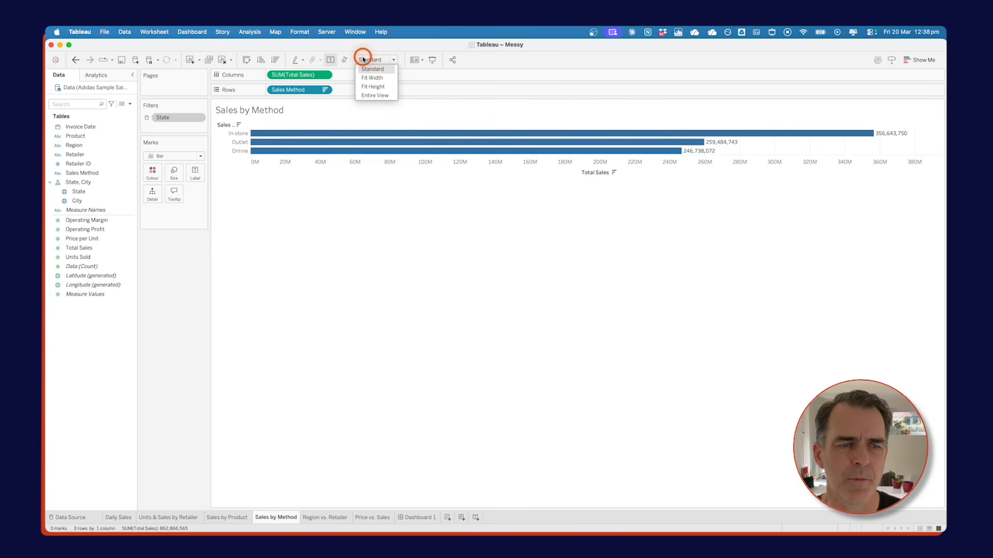
click(371, 95)
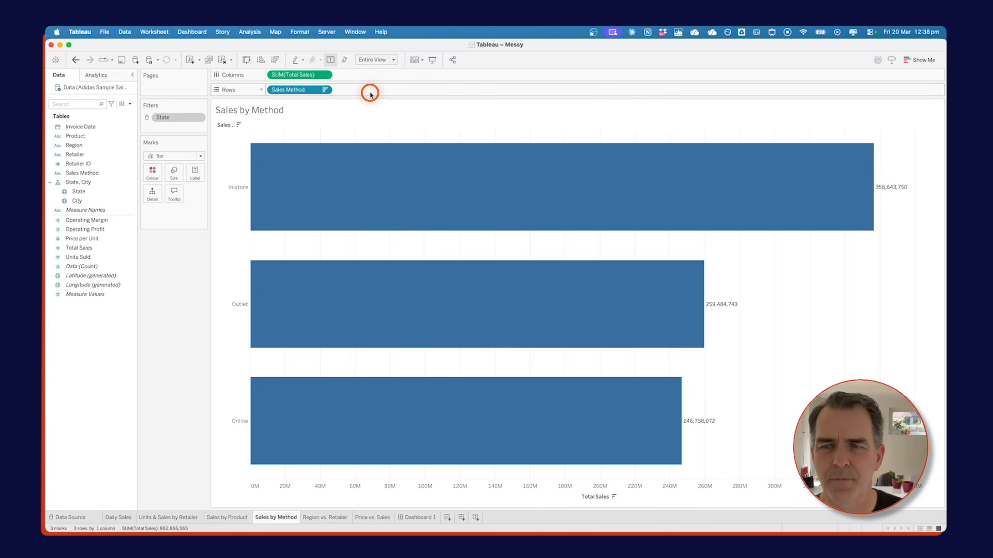
Step: Align the Sales by Method bar labels to the left inside the bars and hide the Total Sales axis header
click(199, 175)
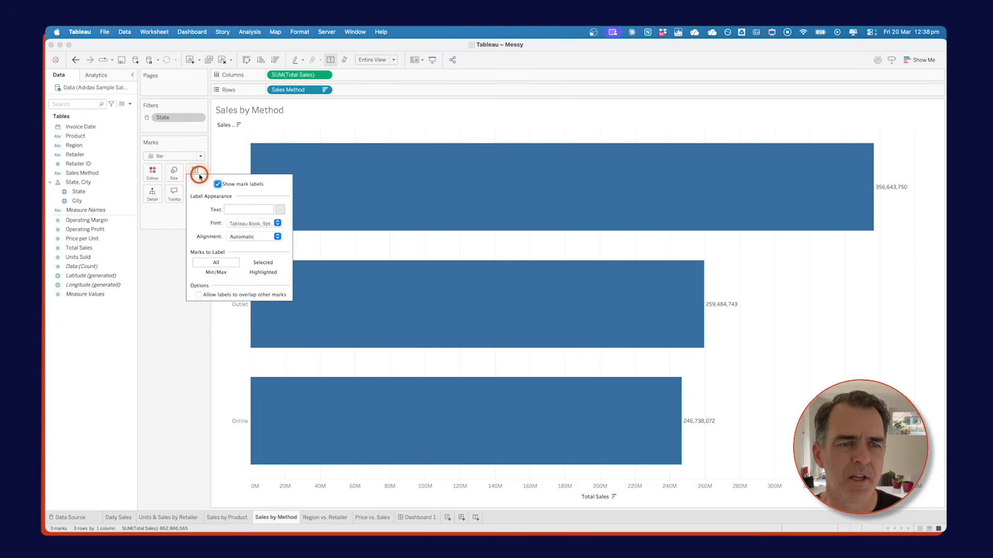
click(241, 237)
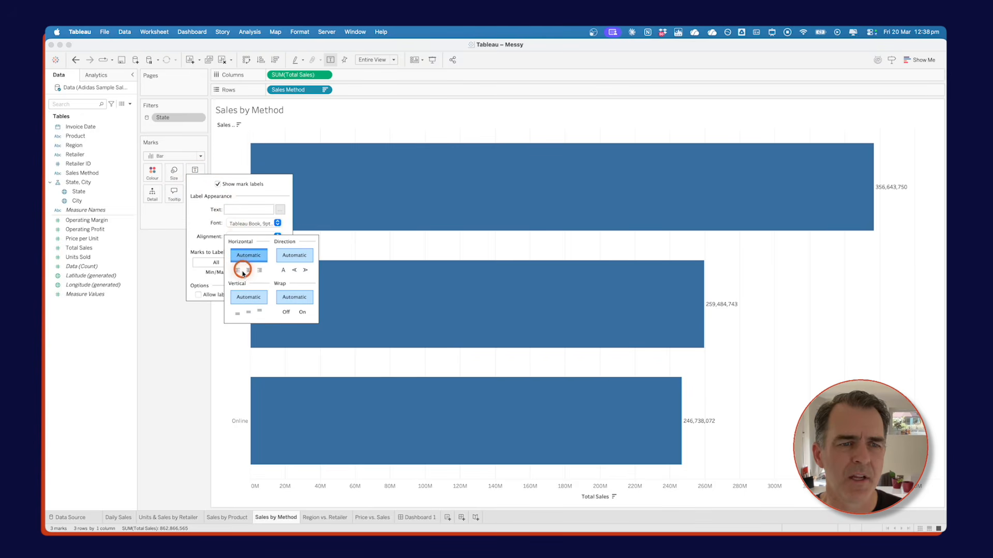
click(151, 273)
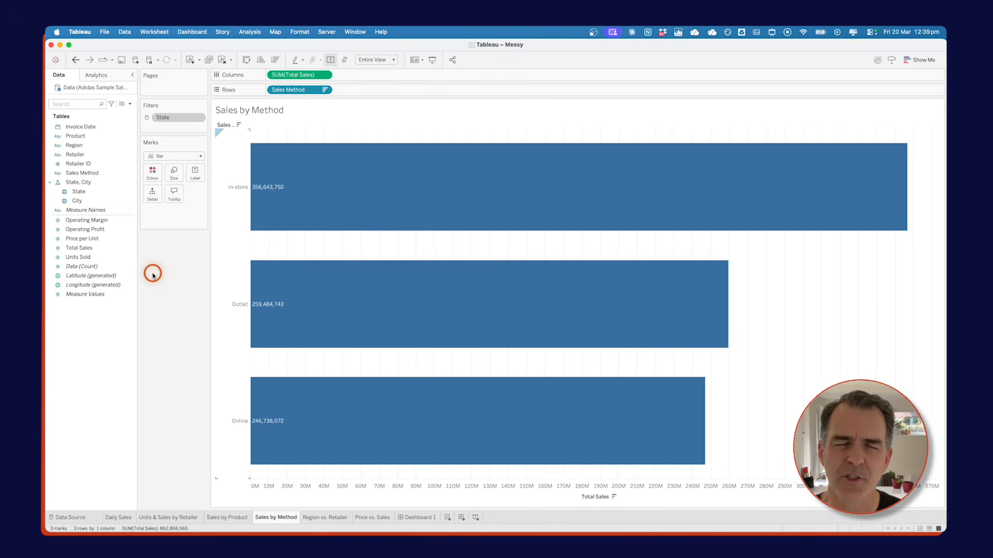
right_click(290, 487)
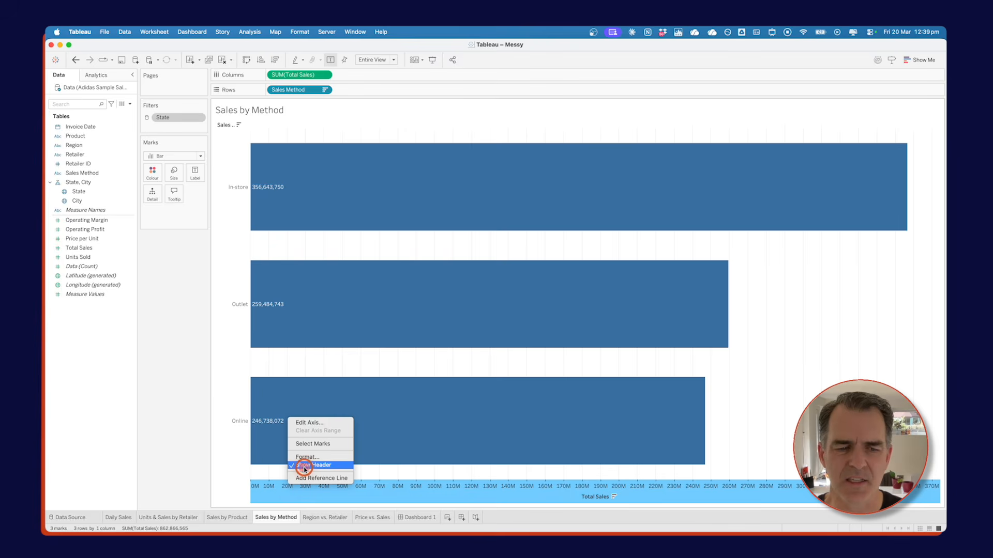
click(304, 467)
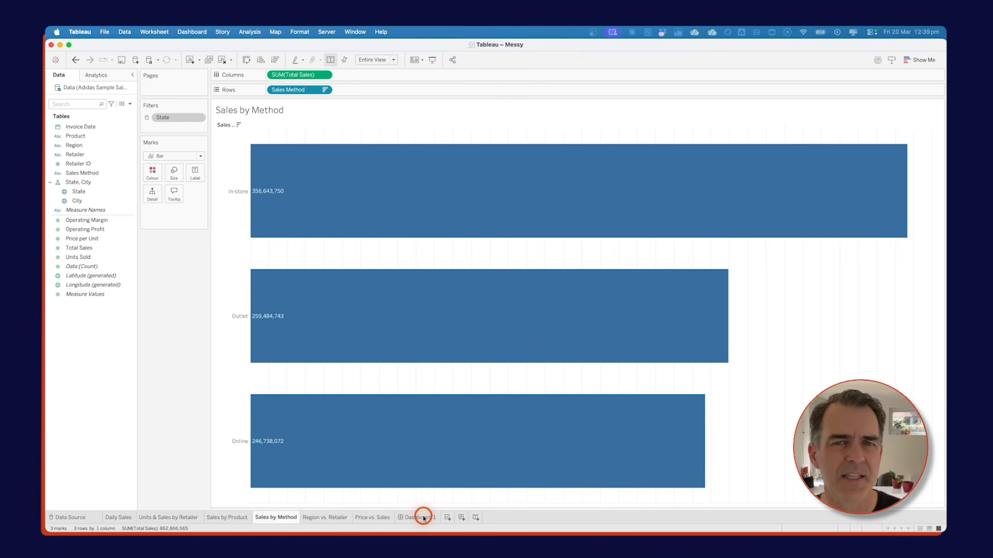
Step: On Dashboard 1, remove the Price vs. Sales and Region vs. Retailer charts
click(423, 518)
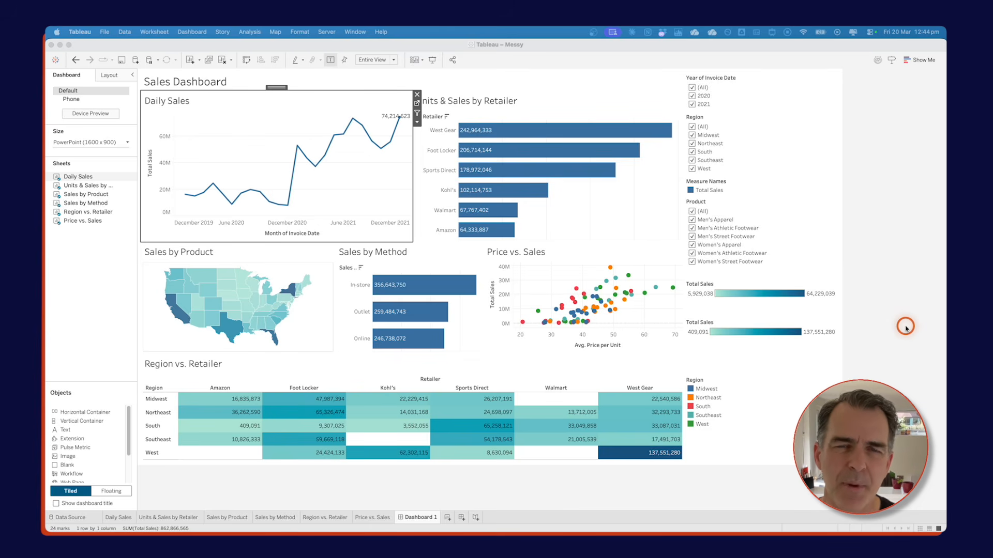
click(583, 257)
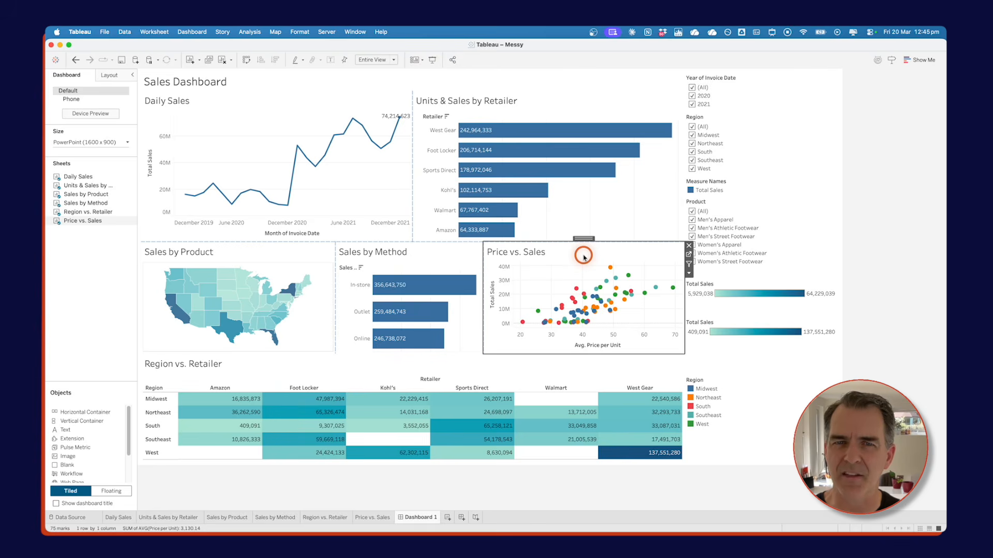
click(689, 246)
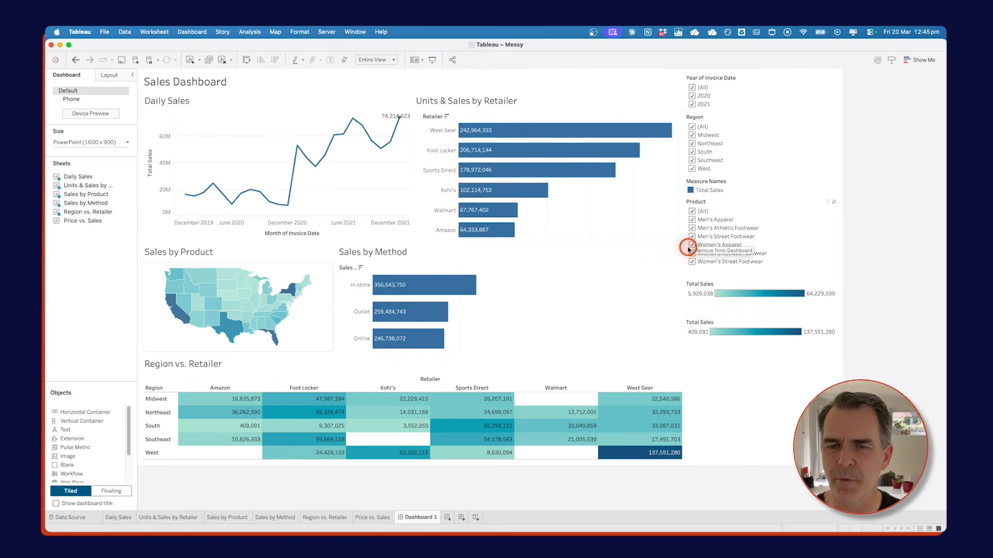
click(282, 365)
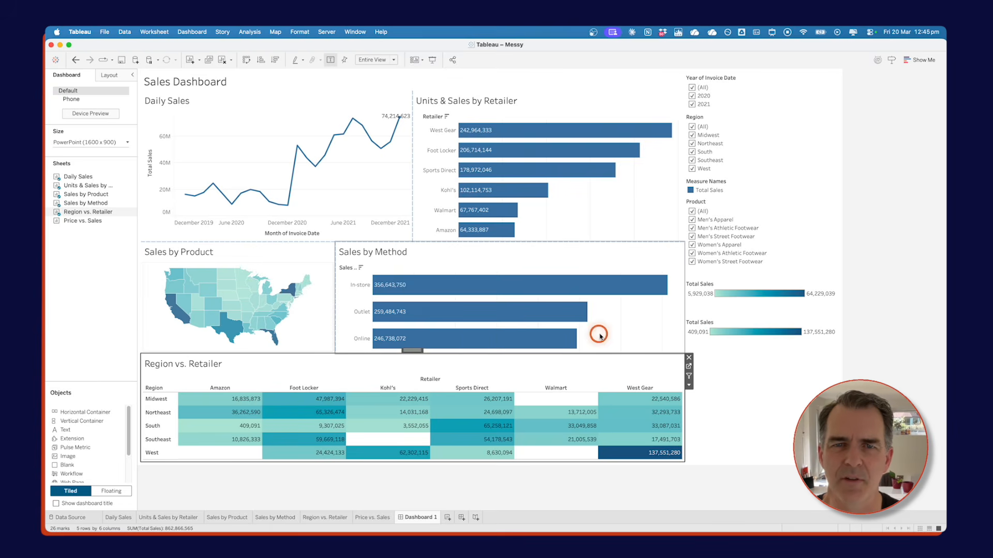
click(689, 358)
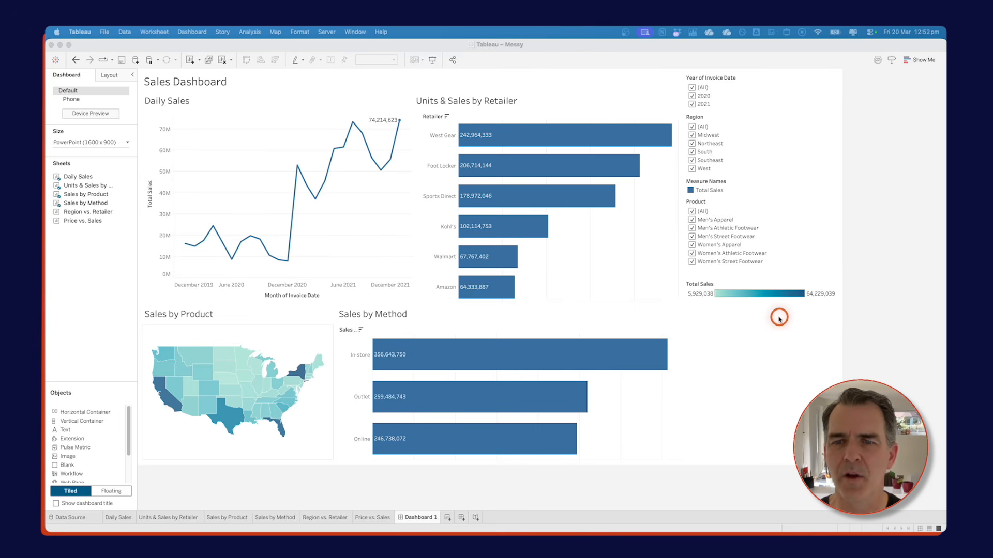
Step: Remove the whole layout container holding the filters and legends from the dashboard
click(769, 358)
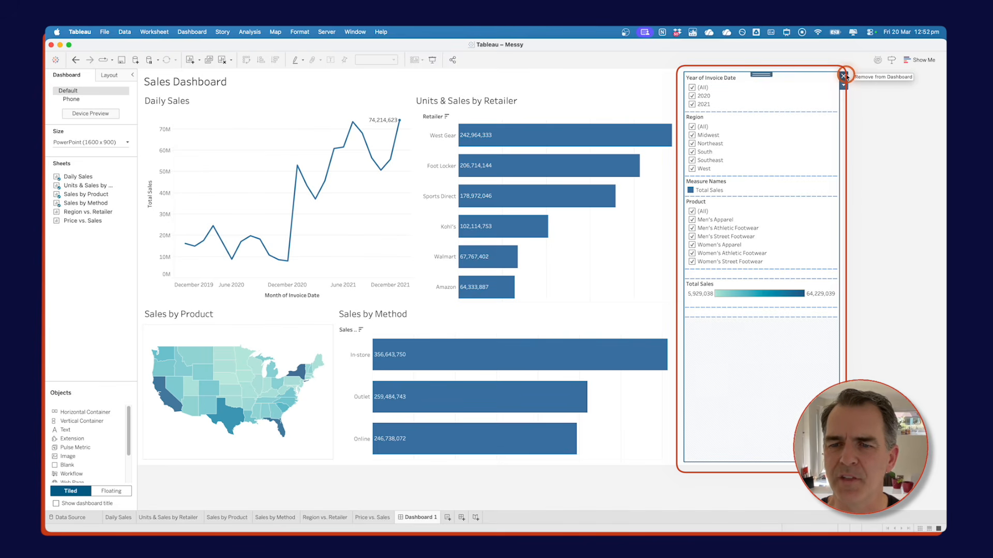
click(844, 76)
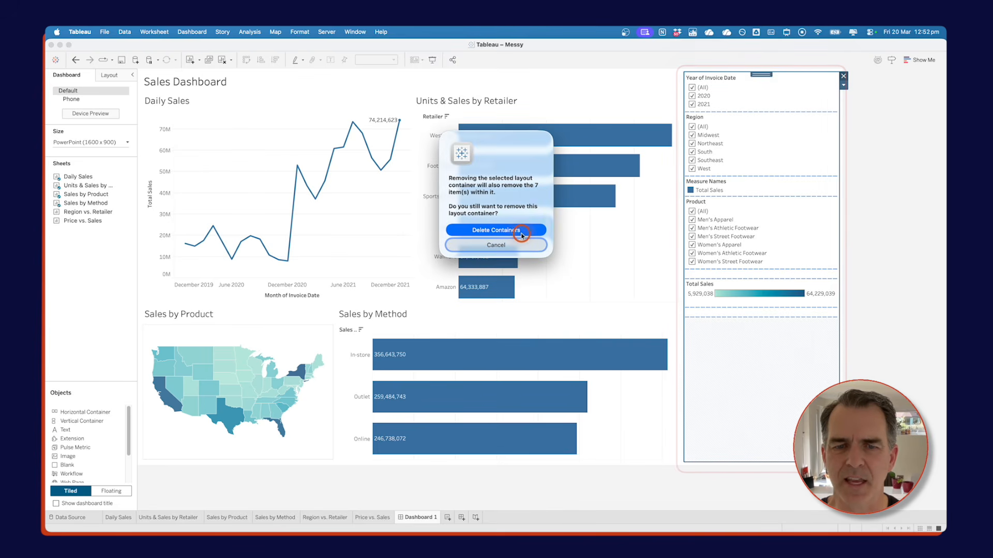
click(521, 232)
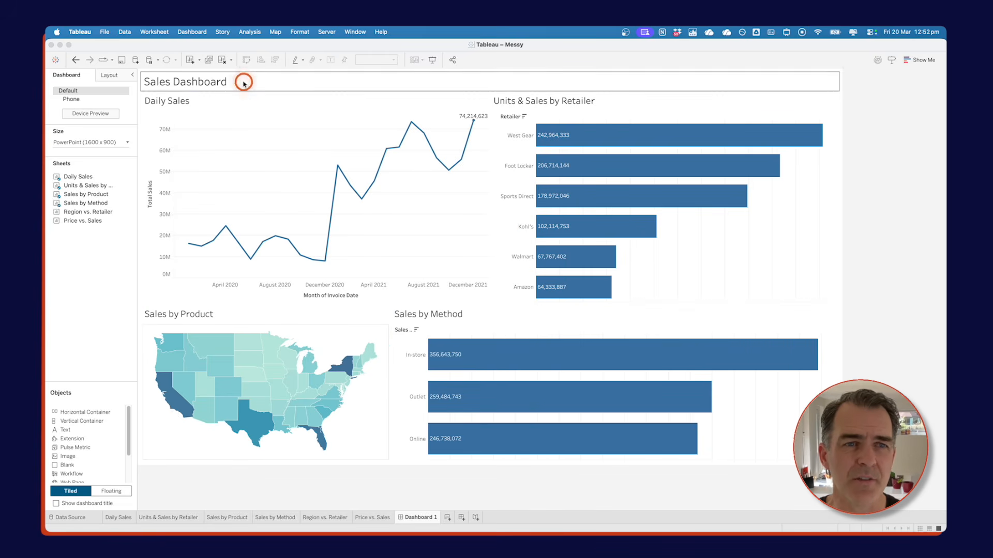
Step: Change the dashboard title to "Which retails, states and channels are impacting sales trends?"
double_click(407, 82)
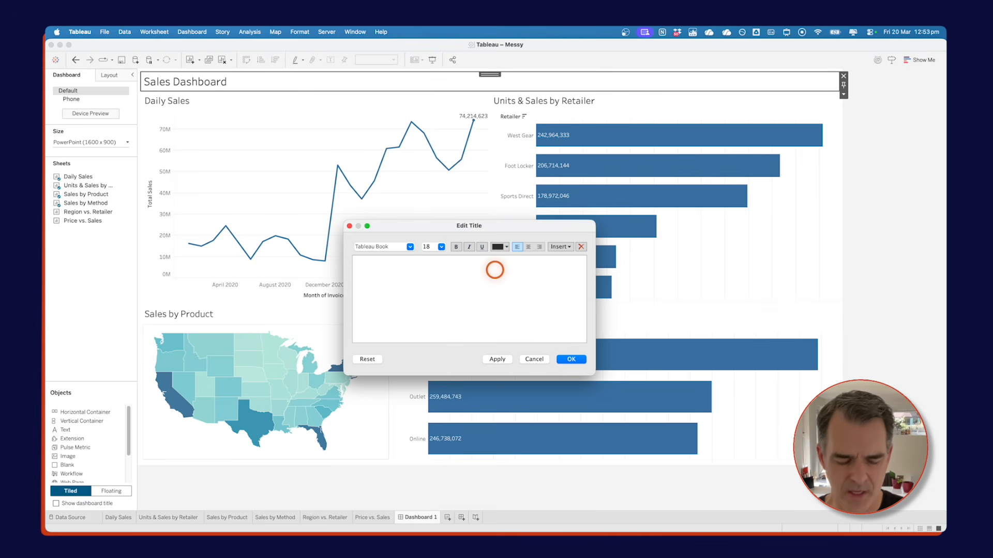
text(Which retails, states and channels are i)
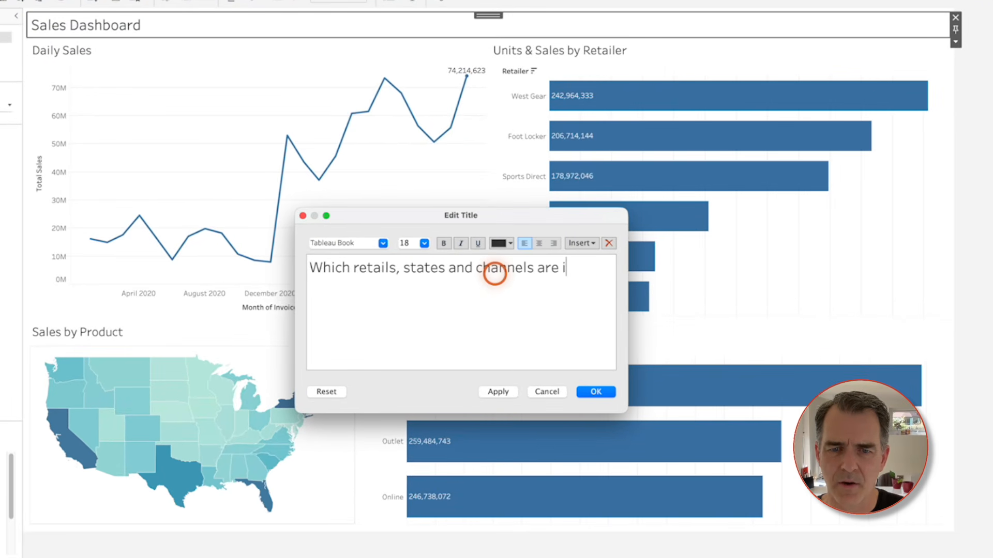
text(mpacting sa)
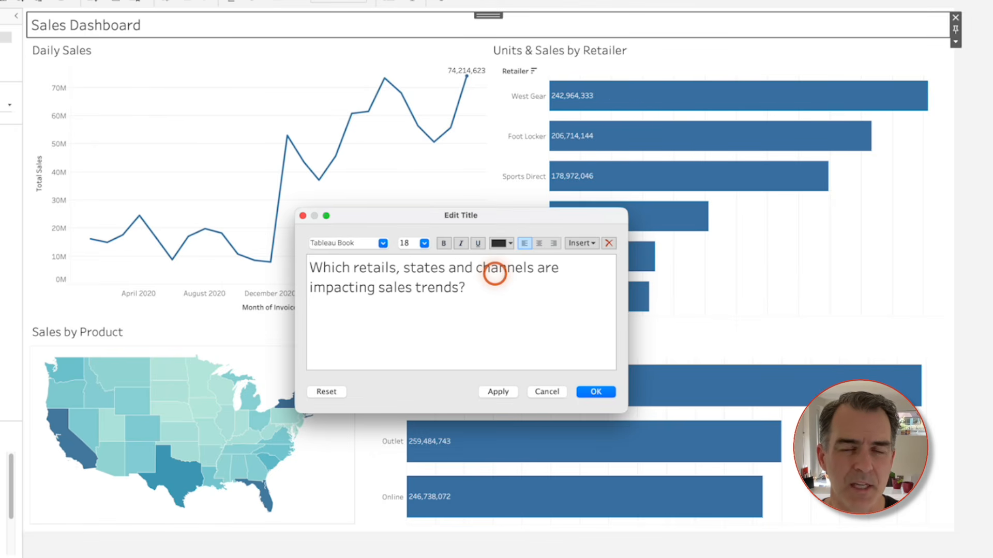
text(les trends?)
click(595, 392)
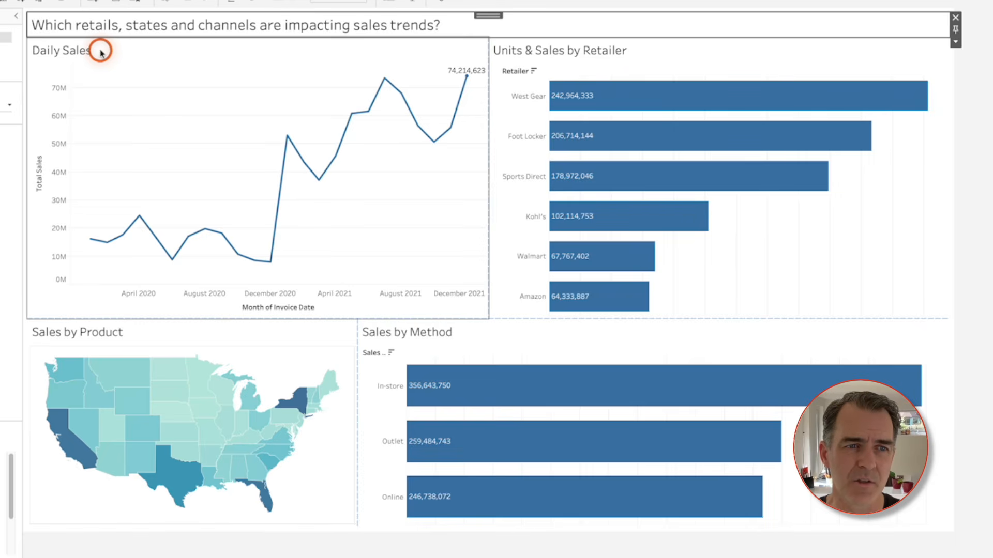
Step: Retitle the Daily Sales line chart as "Monthly Sales"
double_click(101, 52)
click(390, 289)
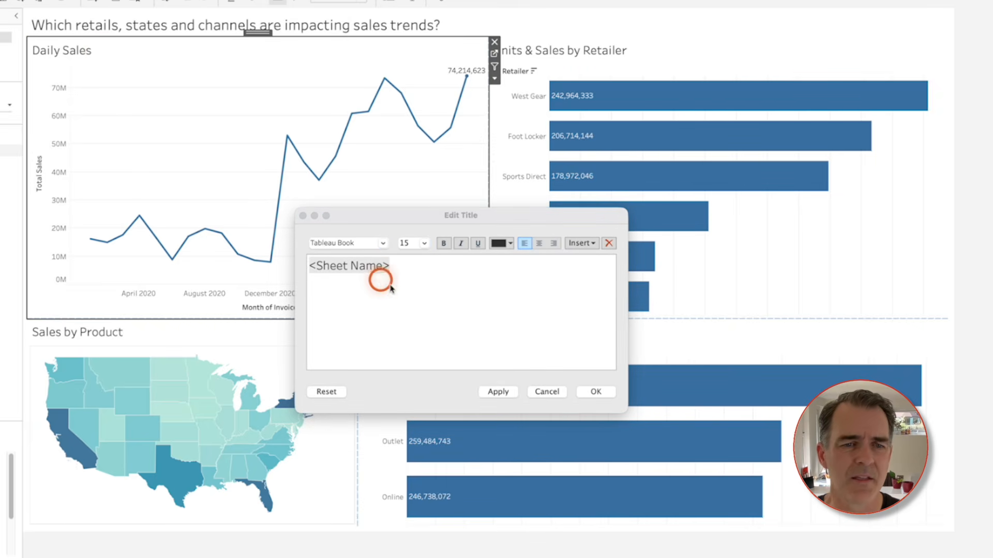
text(Monthly)
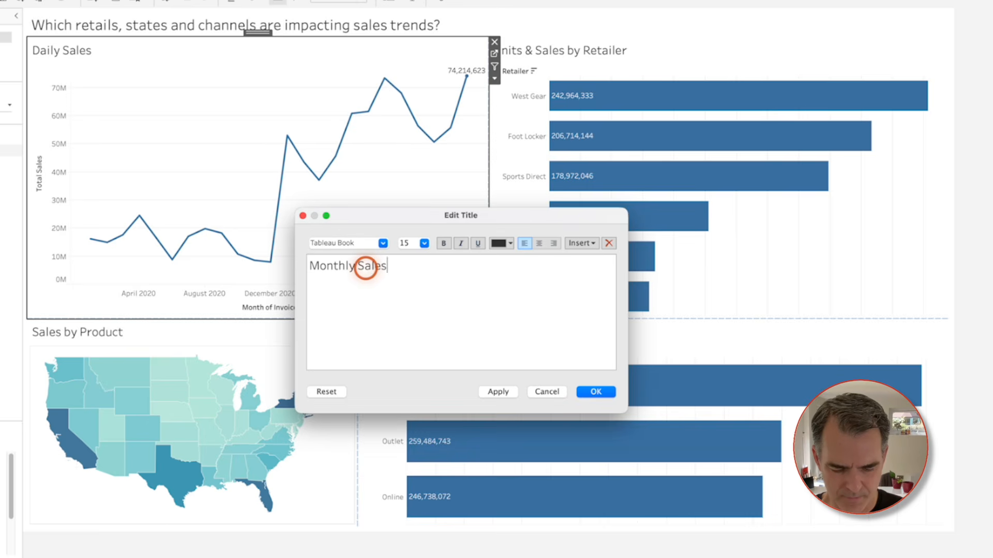
text( Sales)
click(596, 391)
Step: Retitle the Units & Sales by Retailer chart as "Top Retailers by Sales"
double_click(550, 52)
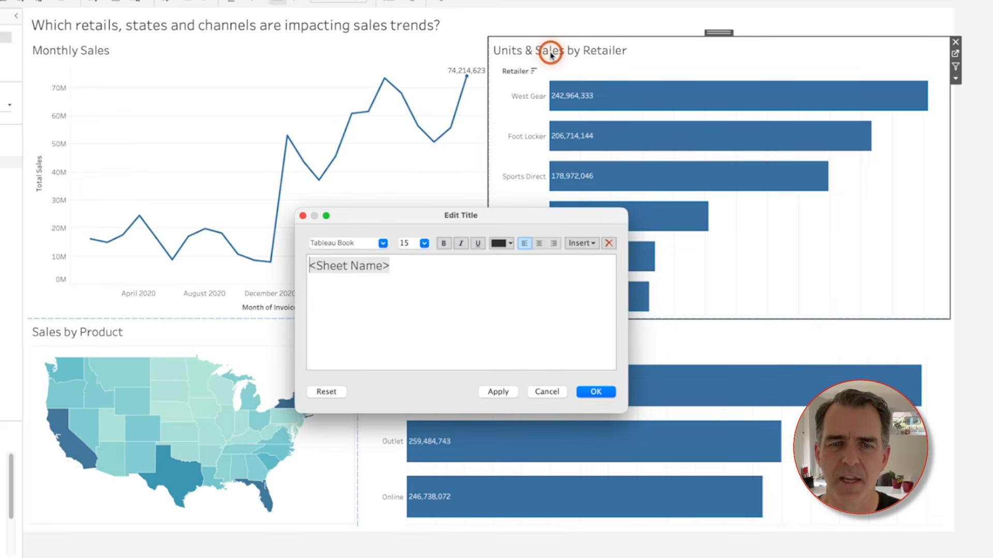
text(Top Retailers b)
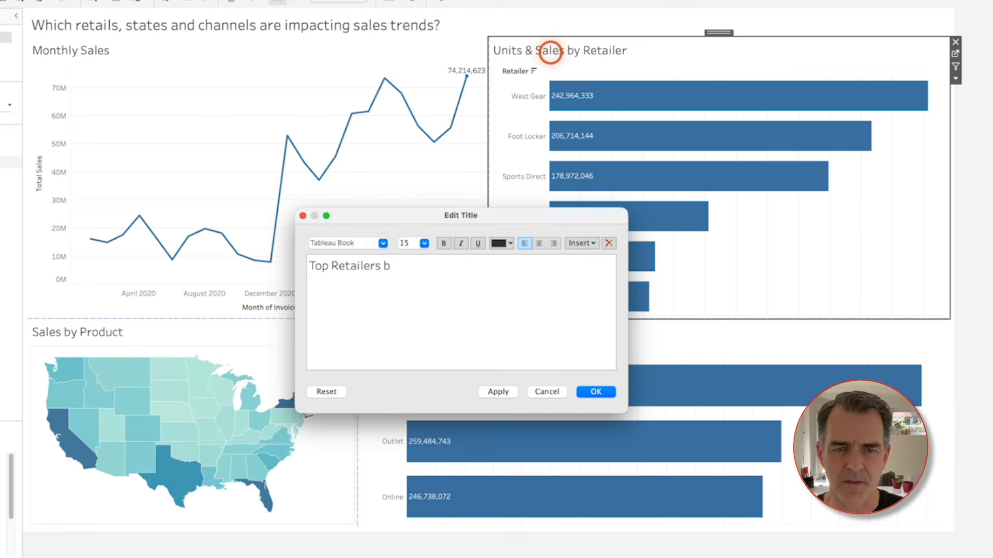
text(y Sales)
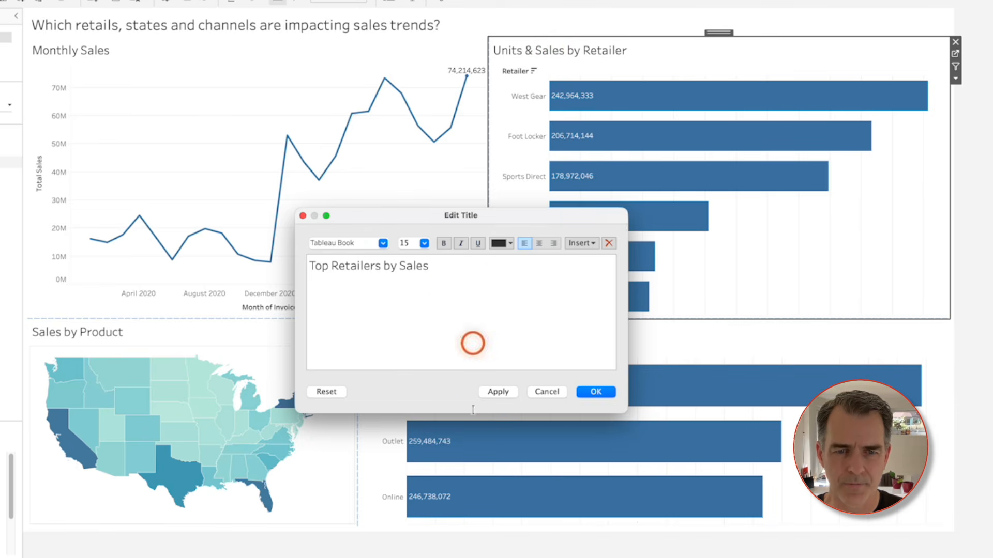
click(596, 392)
Step: Retitle the Sales by Product map as "Sales by State"
click(146, 348)
text(Sales by State)
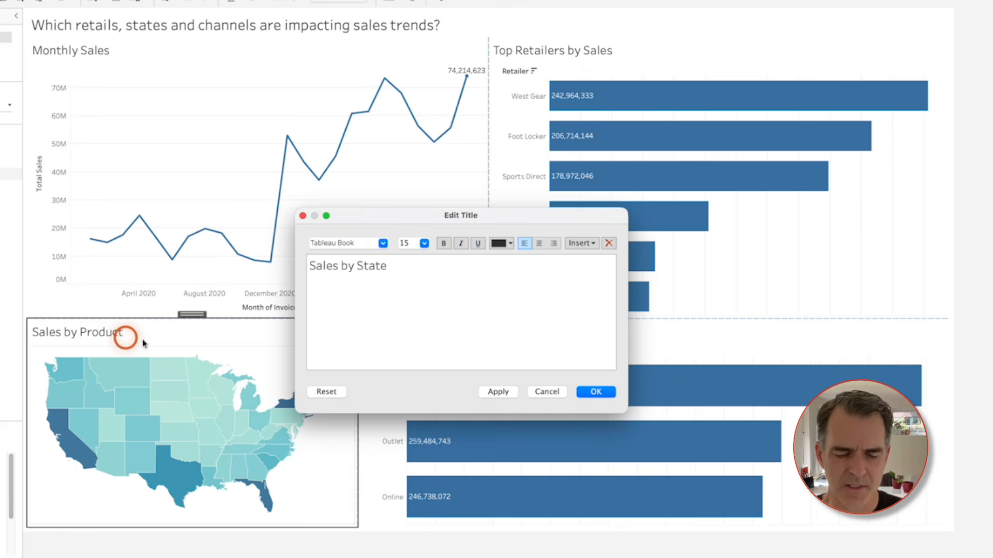
click(609, 391)
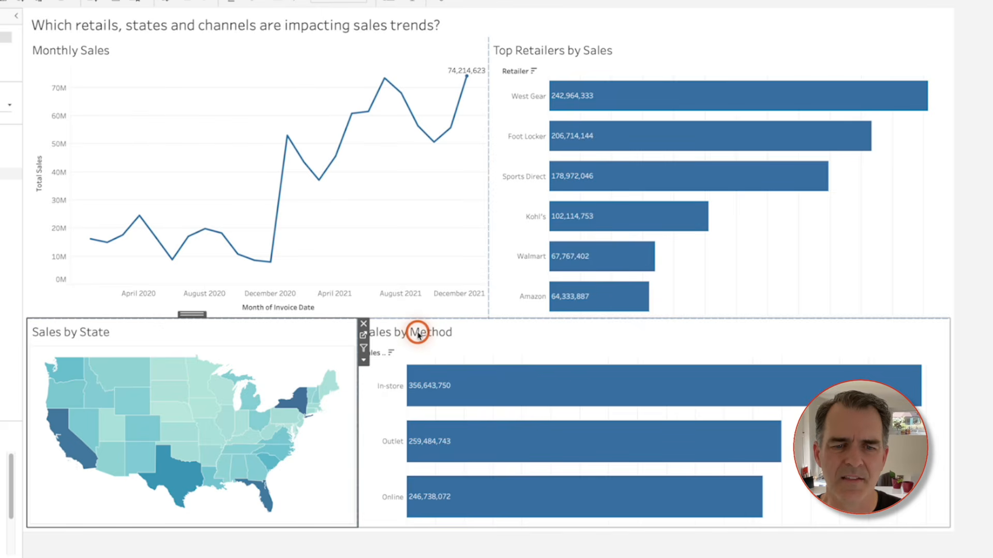
Step: Retitle the Sales by Method bar chart as "Sales Source"
double_click(418, 334)
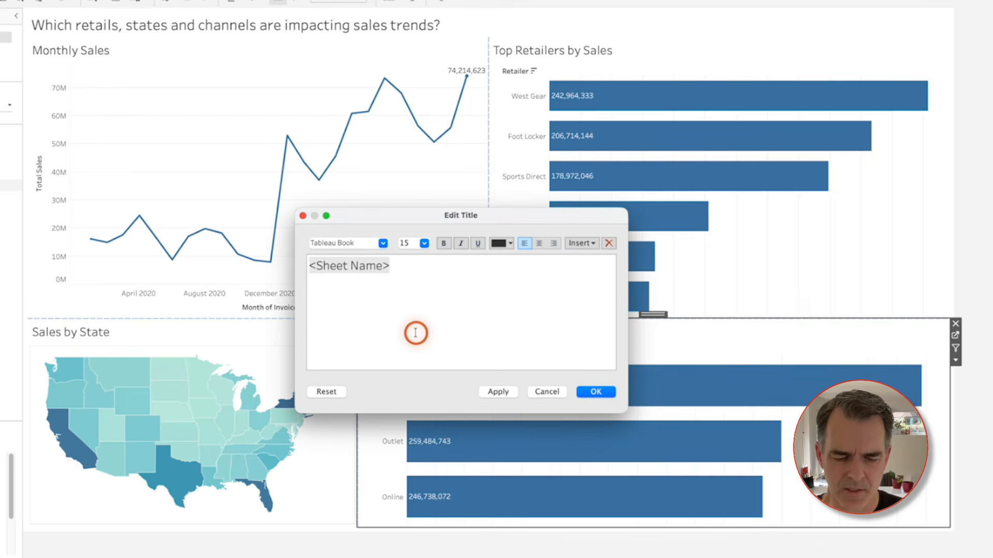
text(Sales)
text(Source)
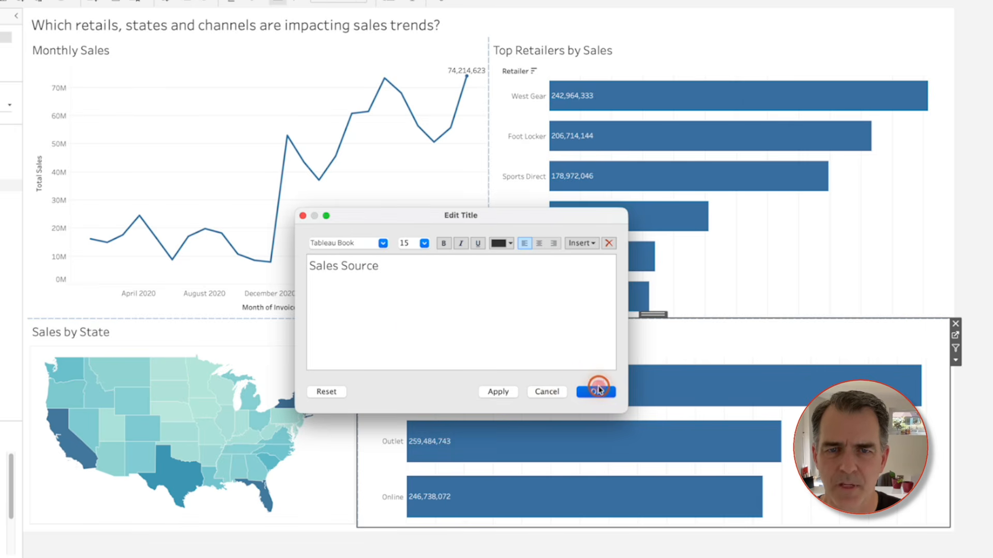
click(597, 390)
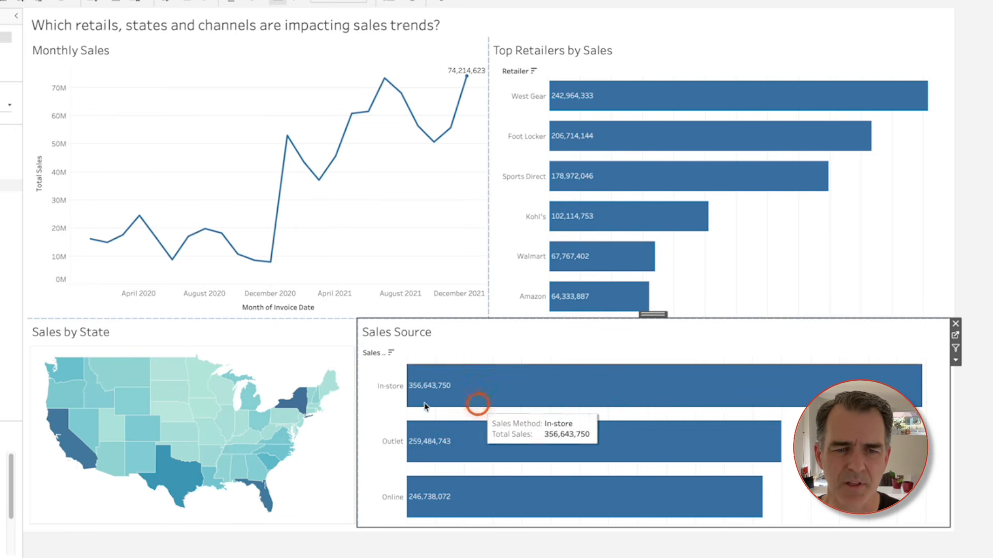
Step: Hide the field labels for rows on the Sales Source and Top Retailers by Sales charts
right_click(378, 356)
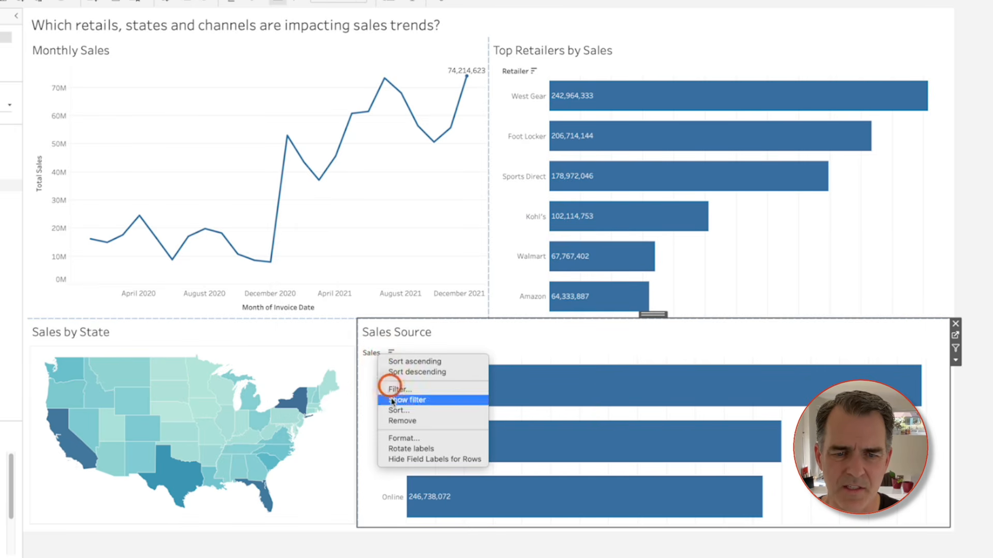
click(408, 459)
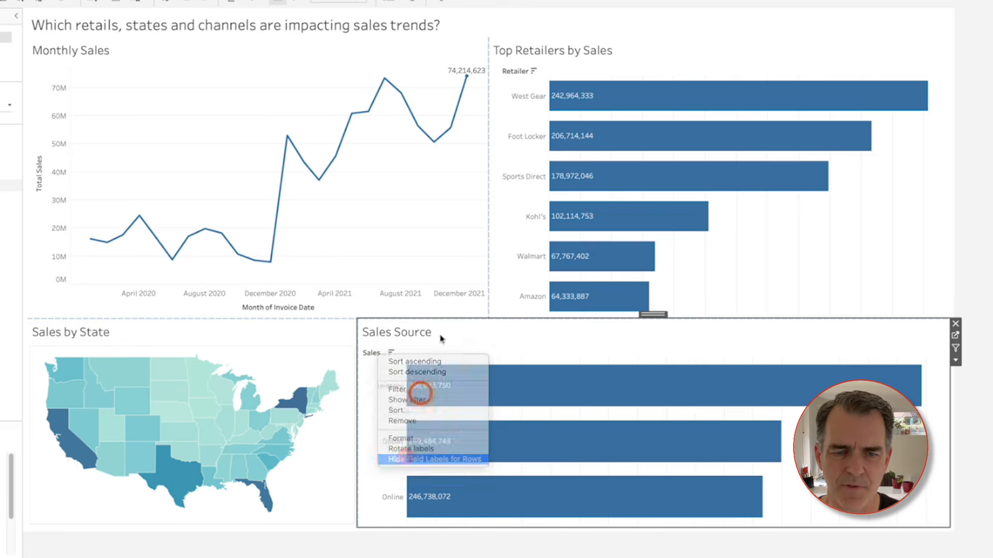
right_click(510, 74)
click(532, 178)
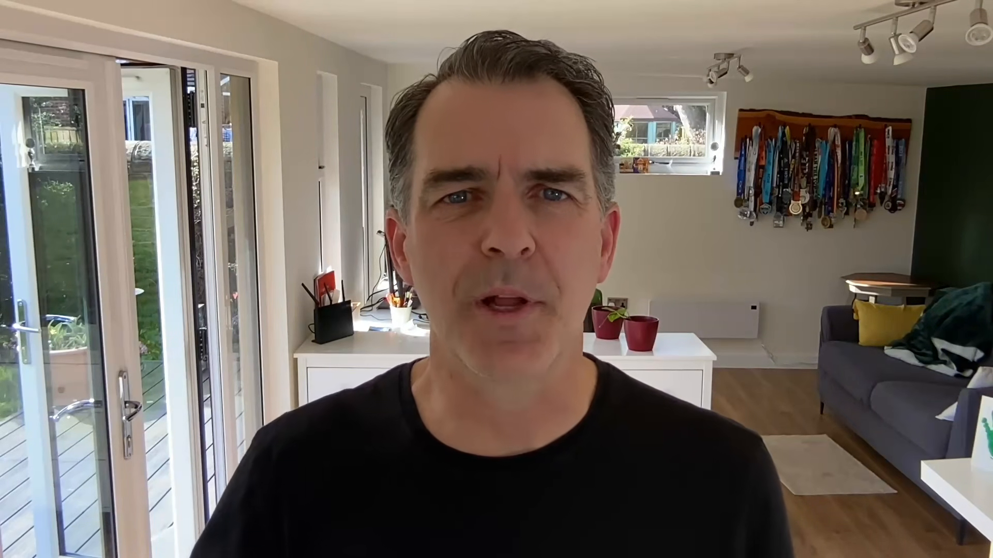
Step: Create a new dashboard with its title shown and place Daily Sales, Units & Sales by Retailer, Sales by Product and Sales by Method in a two-by-two grid
click(459, 516)
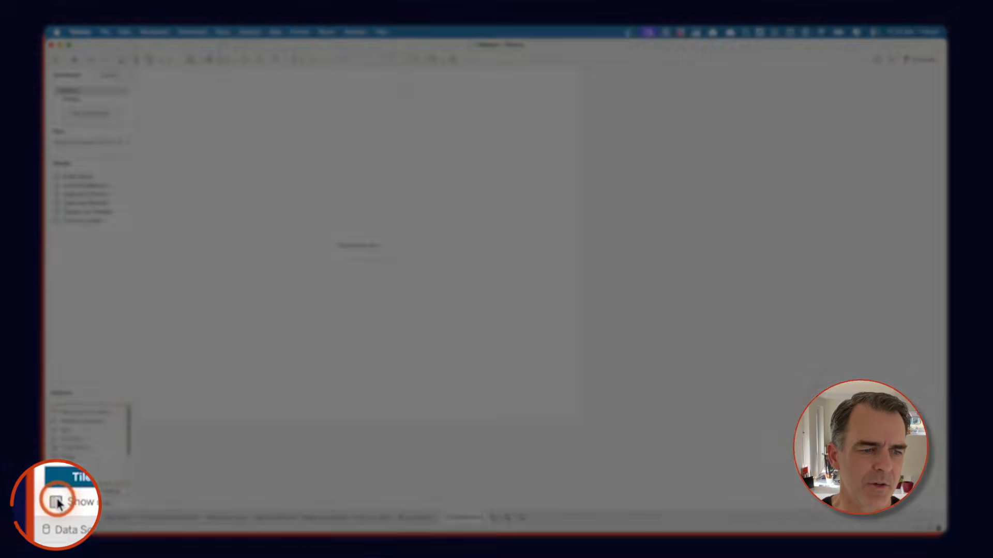
click(58, 502)
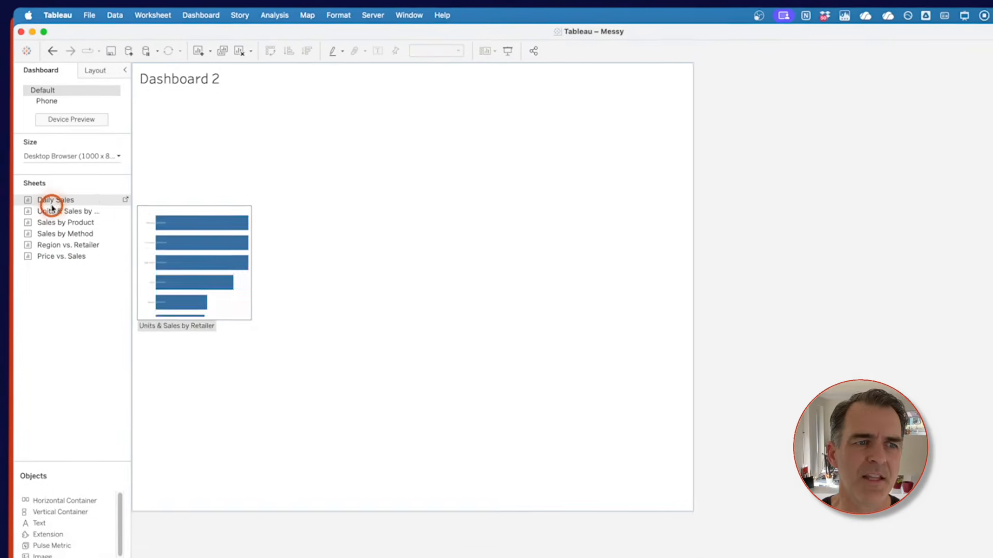
drag(52, 207, 268, 104)
drag(67, 212, 463, 231)
drag(62, 239, 236, 388)
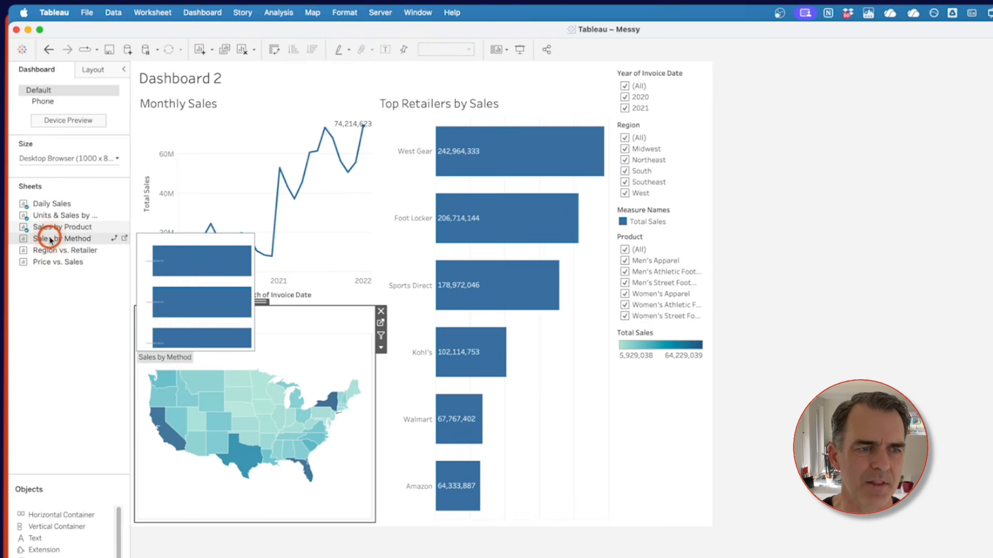
drag(49, 238, 474, 399)
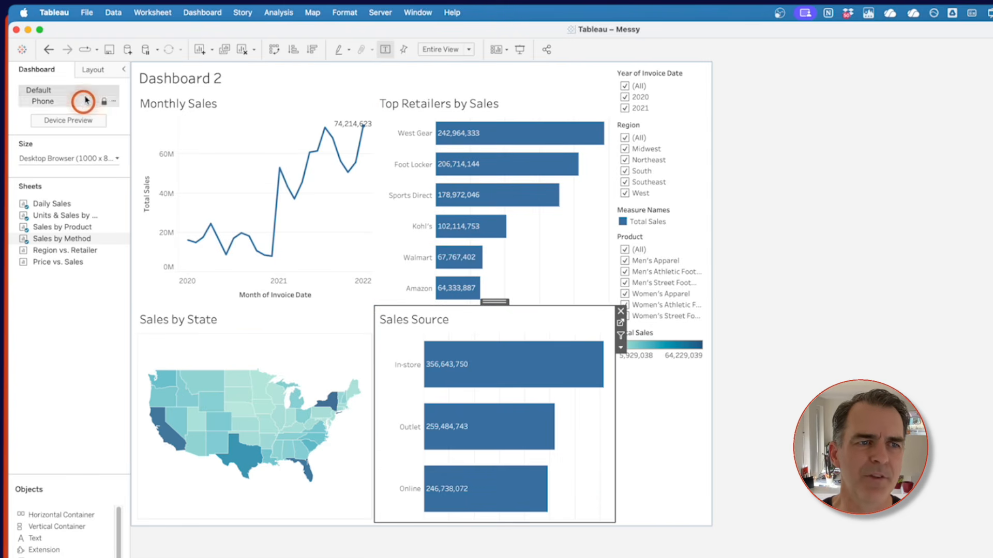
Step: Expand Dashboard 2's item hierarchy down to its nested containers and widen the pane to examine the layout structure
click(88, 67)
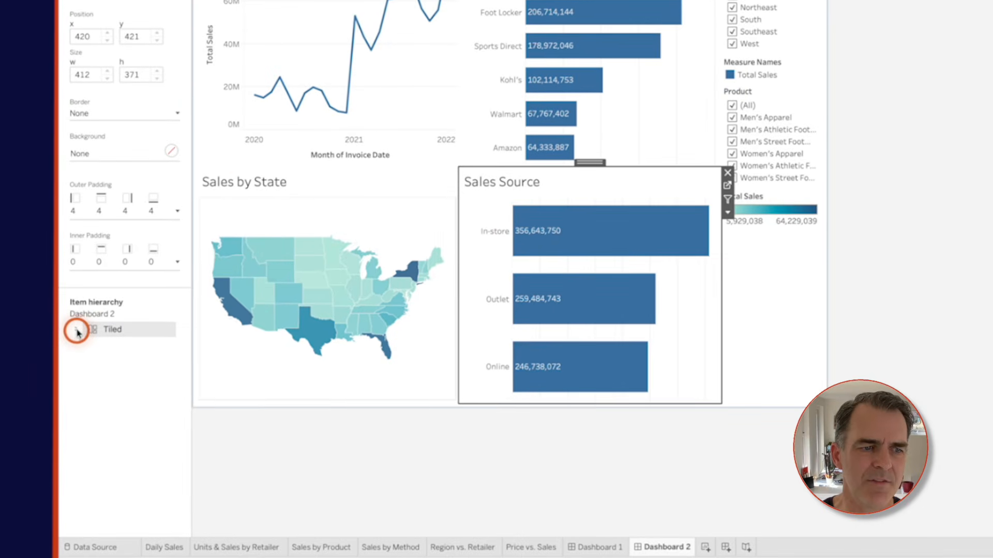
click(77, 331)
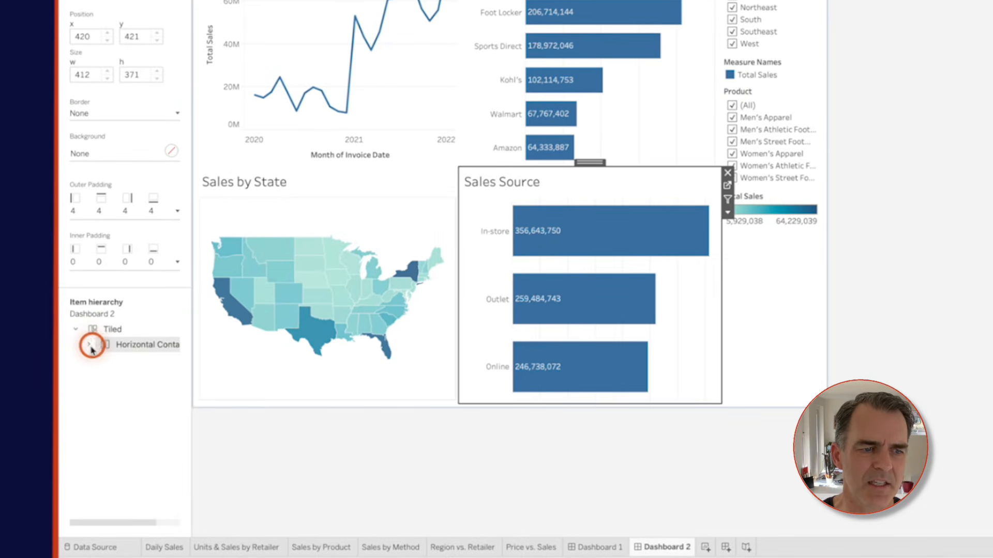
click(89, 344)
click(98, 360)
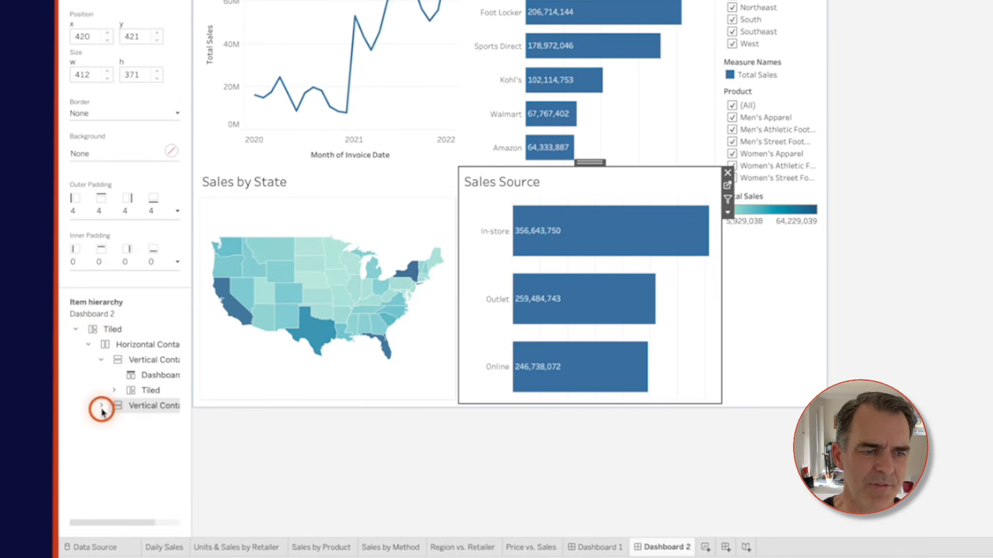
click(101, 406)
click(114, 391)
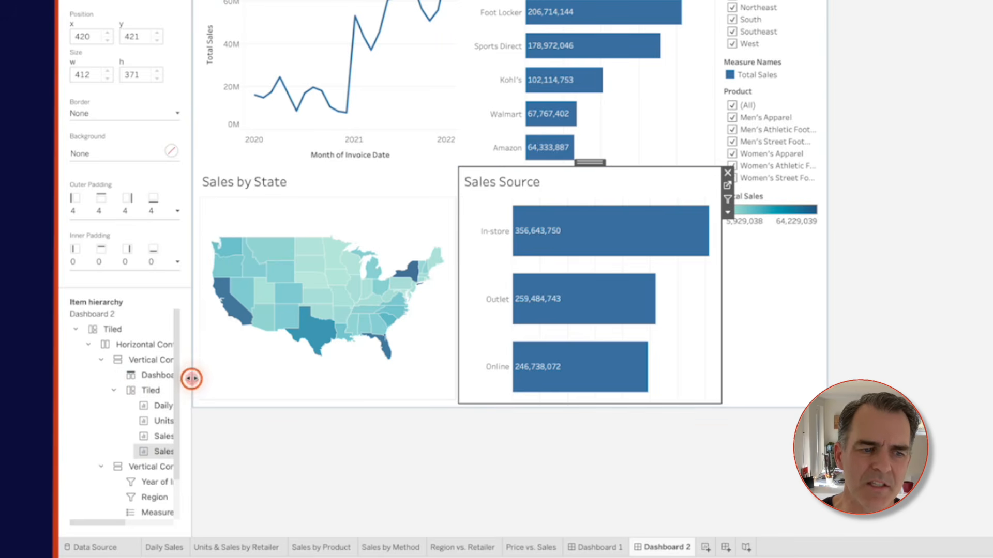
drag(191, 379, 270, 383)
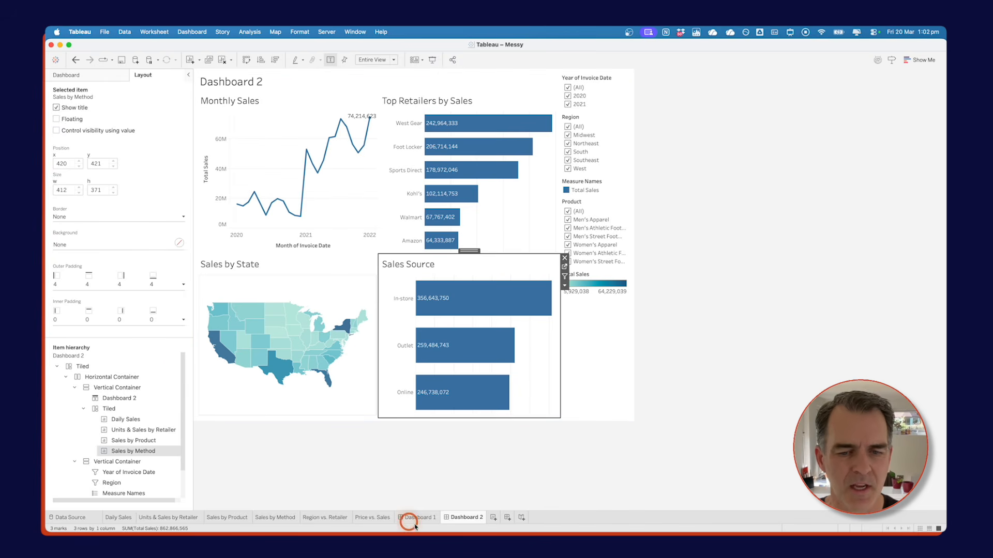
Step: Create a new dashboard and place a floating vertical container on its empty canvas
click(507, 518)
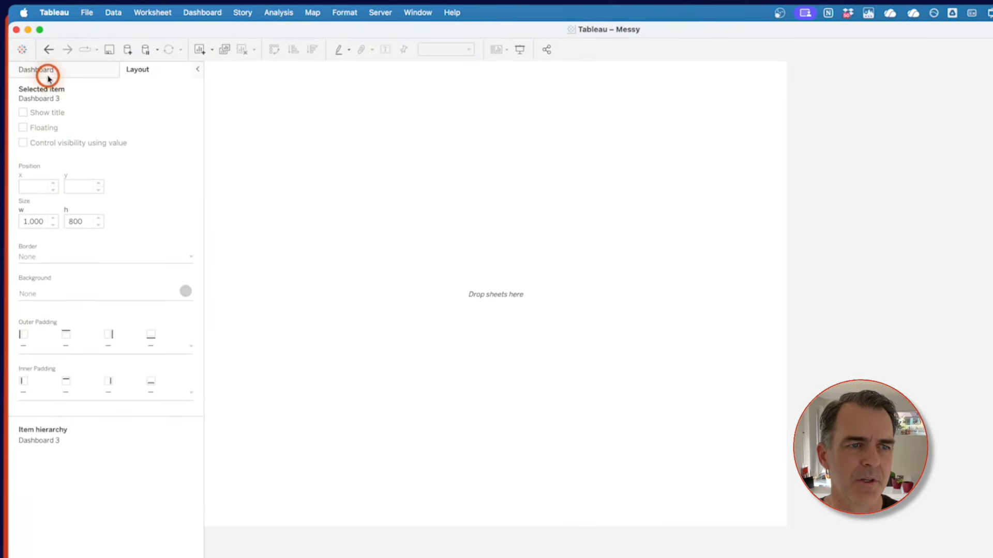
click(50, 64)
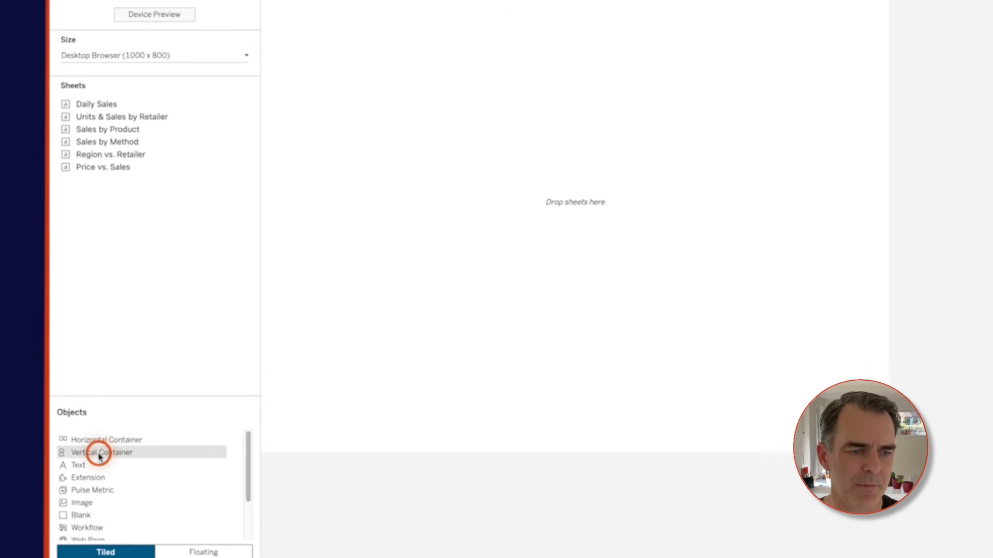
drag(107, 442, 372, 0)
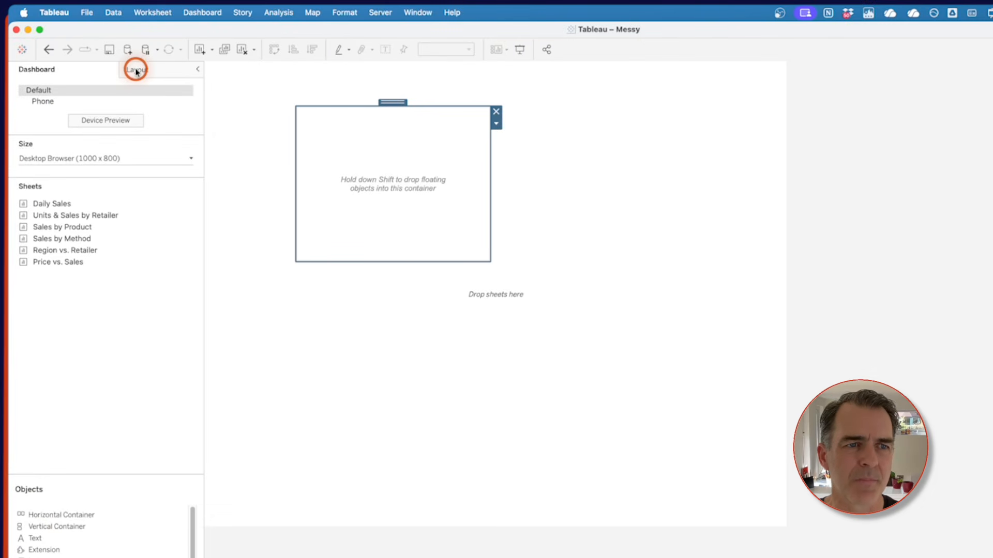
Step: Position the vertical container at x 0, y 0, size it to 1,000 by 800, and adjust its inner padding
click(136, 70)
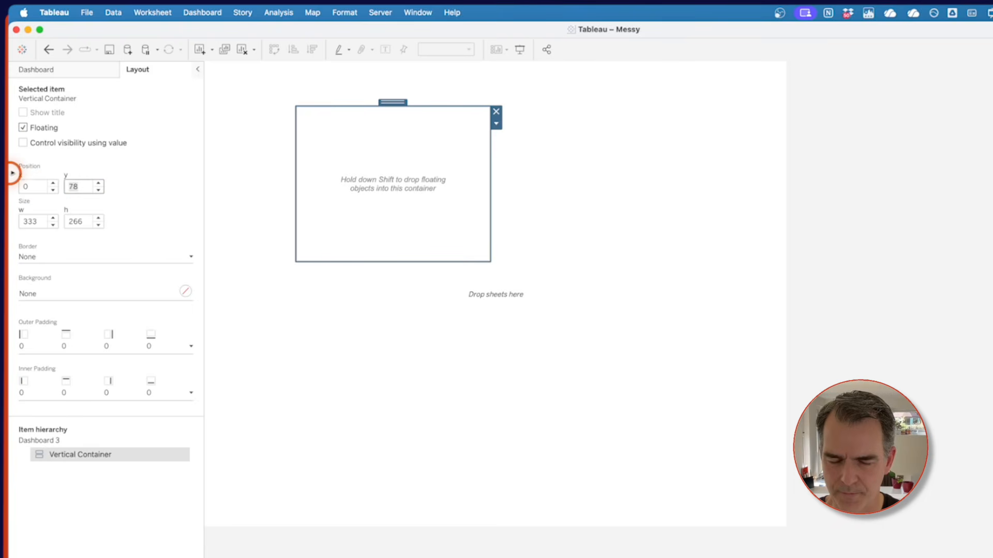
key(Tab)
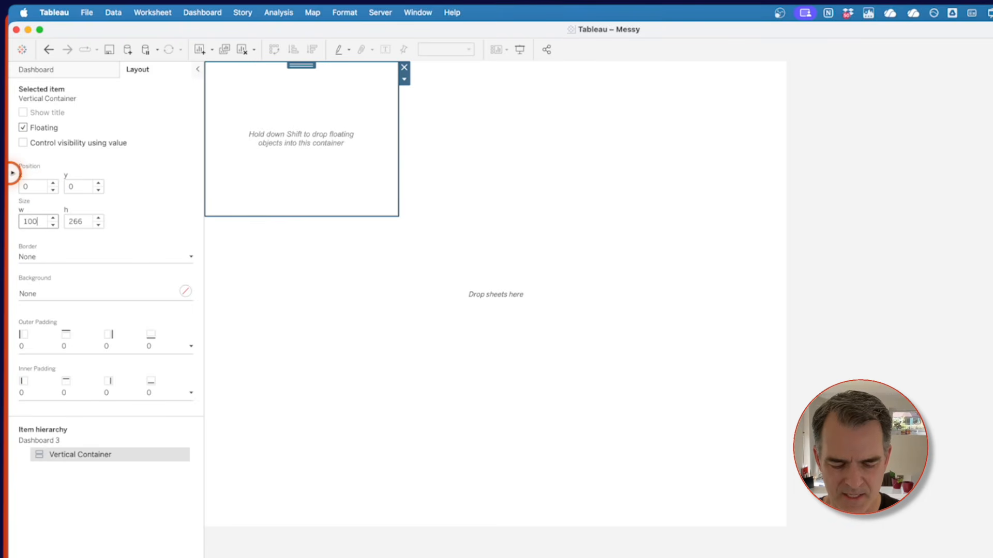
text(800)
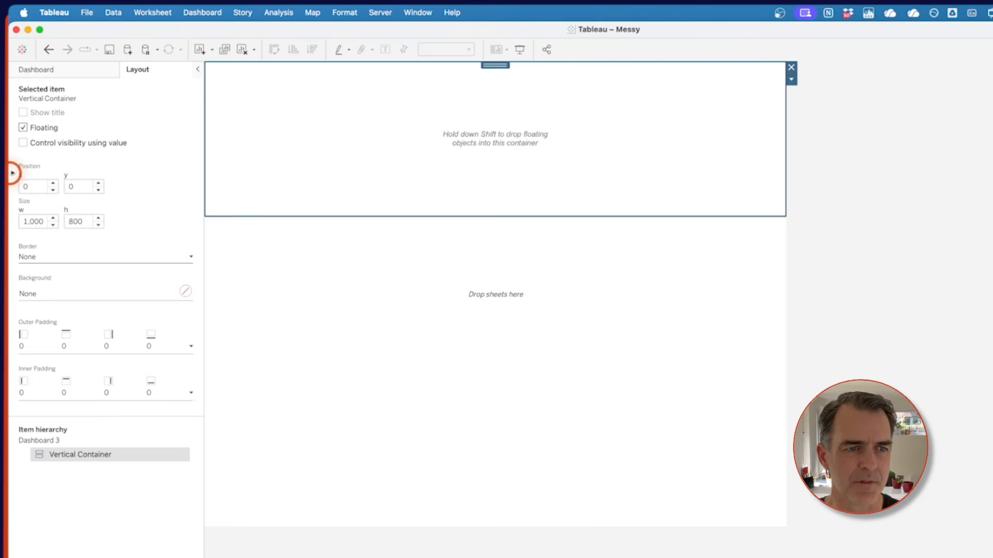
key(Return)
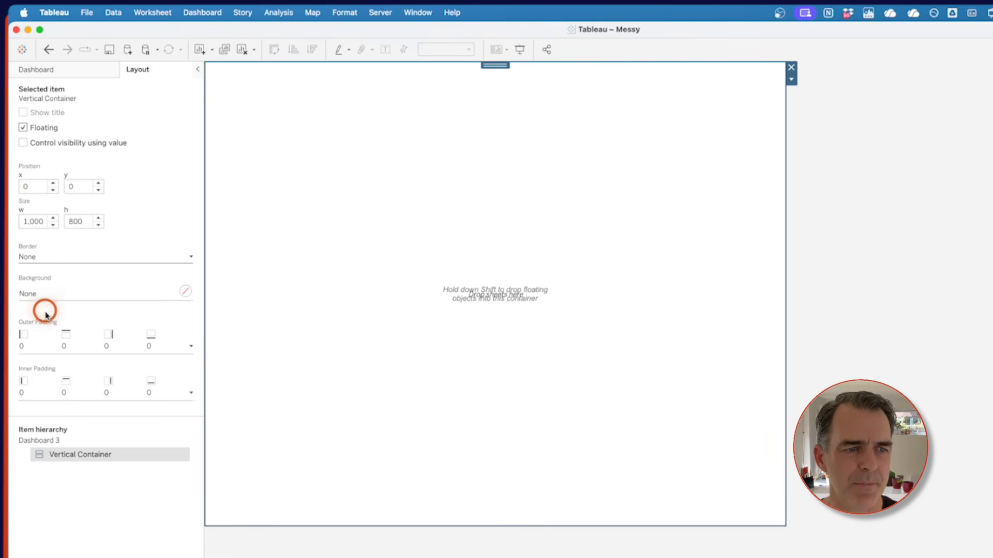
click(41, 391)
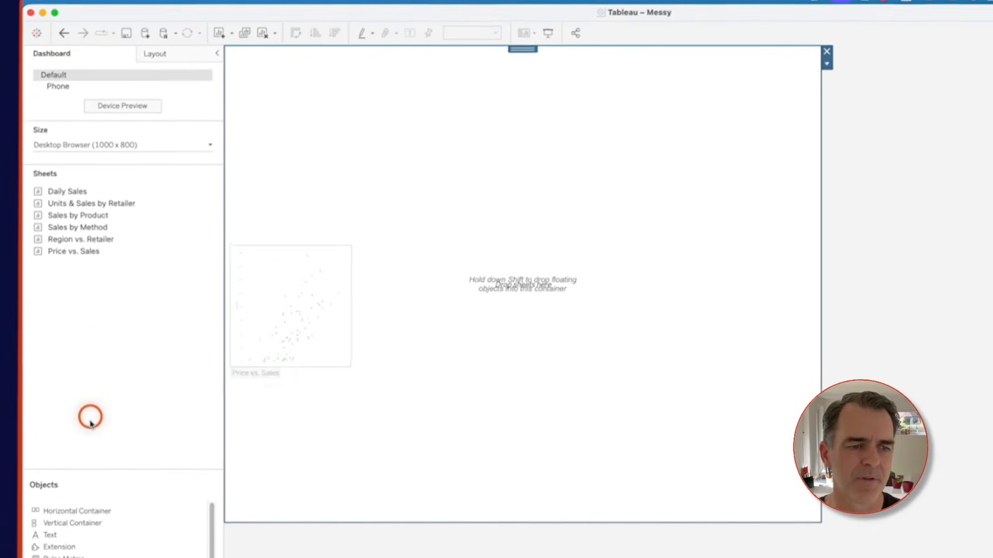
Step: Add a text object reading "TItle" at font size 20 inside the vertical container
drag(38, 515, 383, 165)
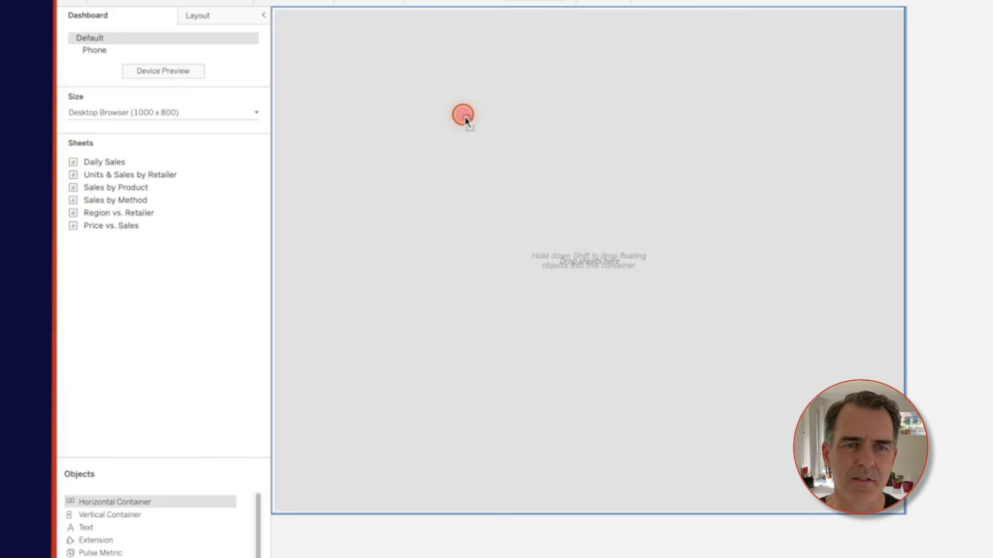
drag(464, 119, 463, 117)
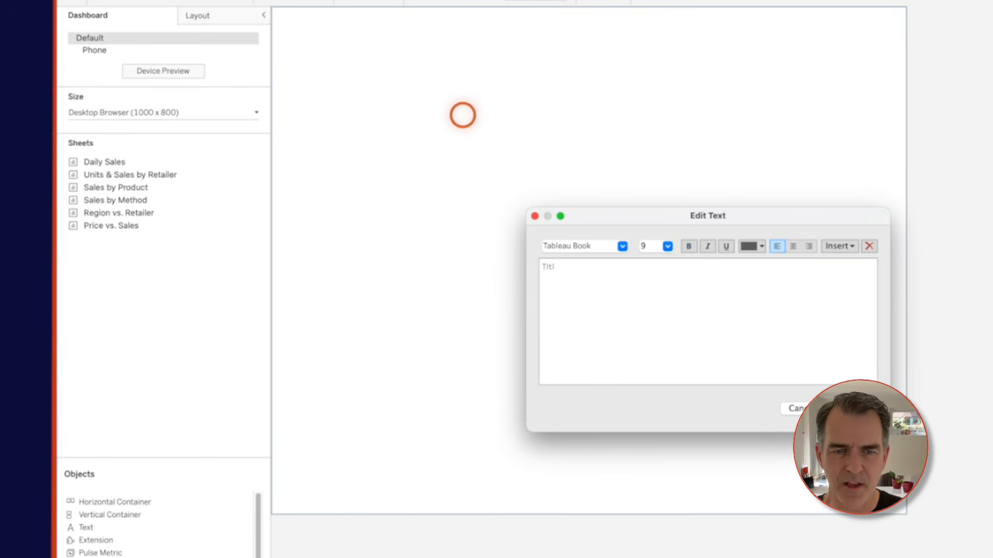
key(super+a)
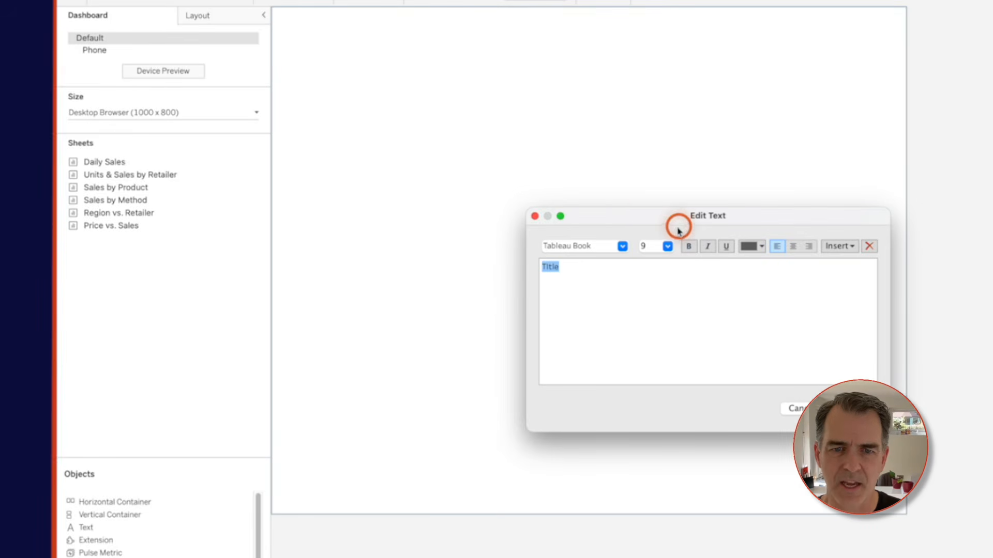
click(667, 246)
click(650, 361)
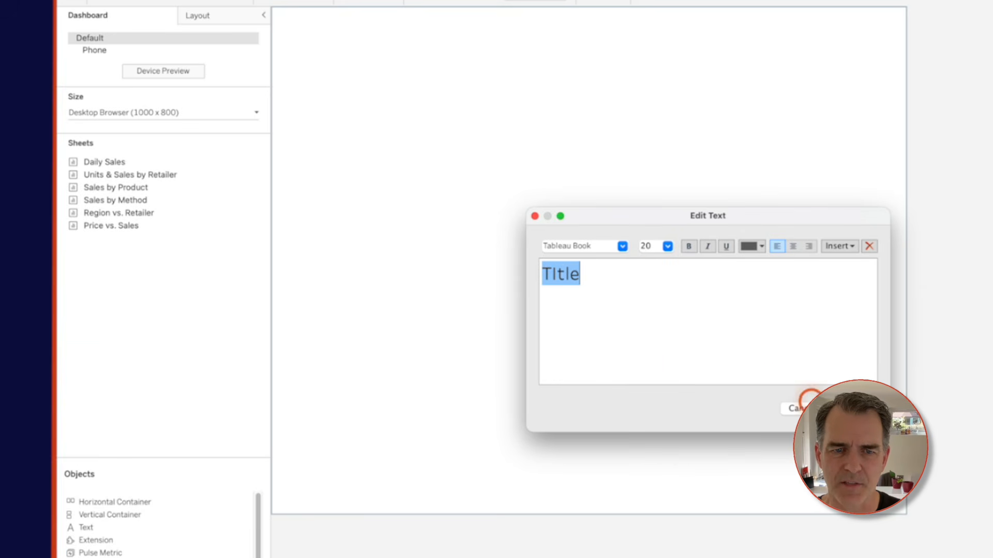
click(855, 409)
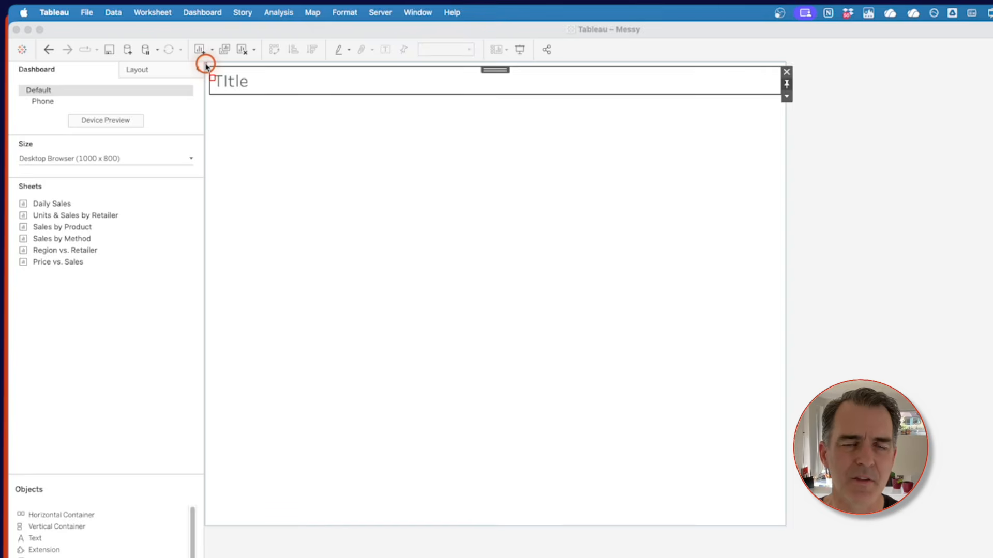
mouse_move(206, 63)
mouse_down()
mouse_move(343, 199)
mouse_move(554, 381)
mouse_move(768, 535)
mouse_move(784, 519)
mouse_move(786, 529)
mouse_up()
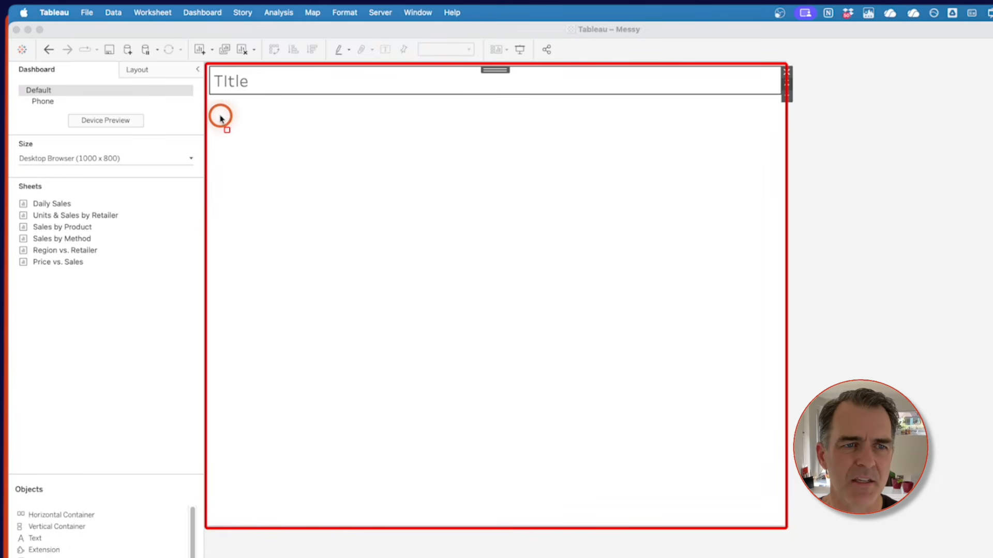
mouse_move(220, 118)
mouse_down()
mouse_move(627, 193)
mouse_move(738, 246)
mouse_move(776, 277)
mouse_up()
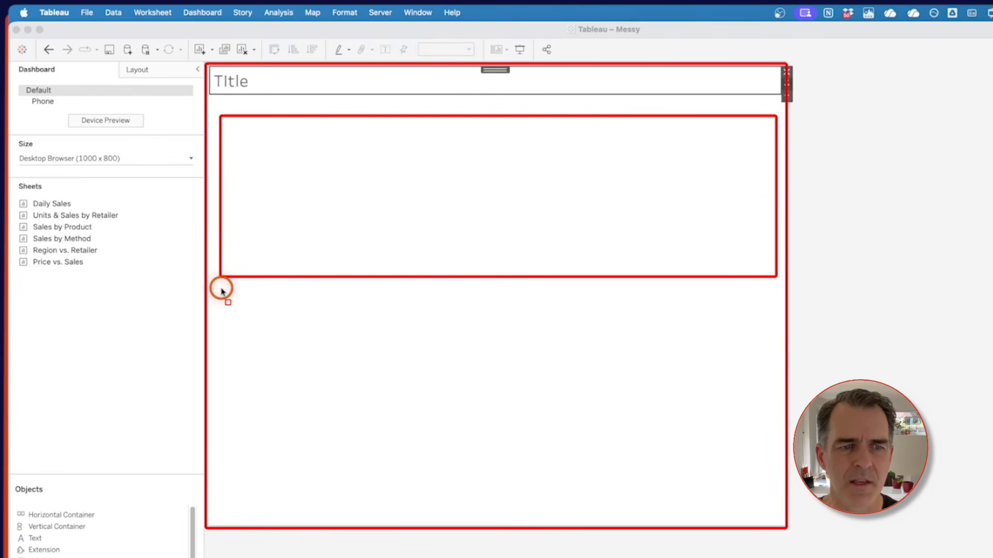
drag(221, 290, 781, 521)
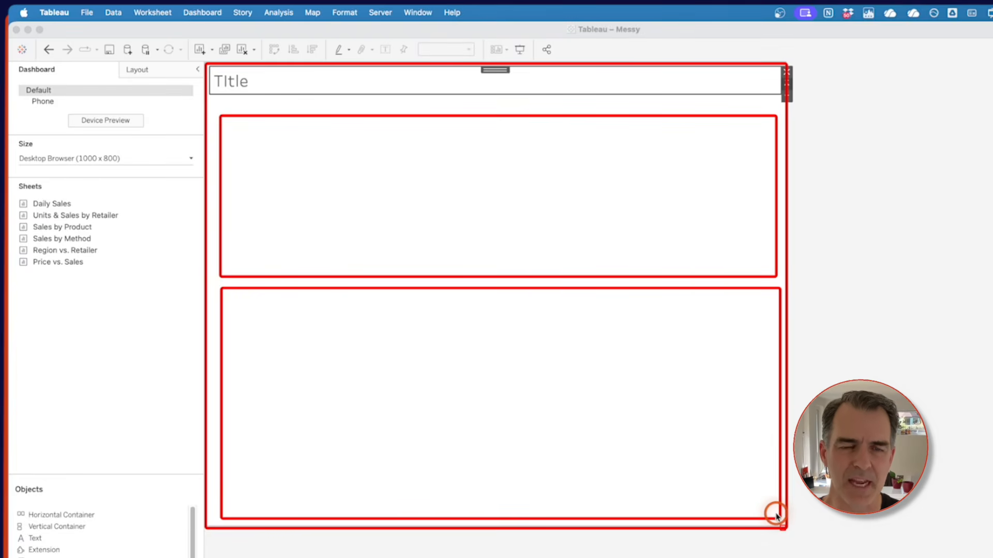
key(Escape)
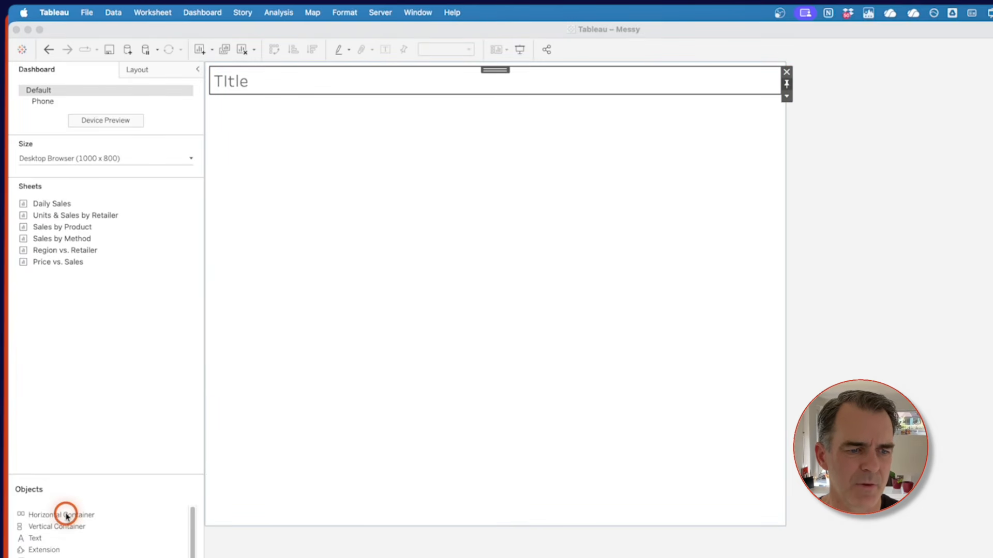
Step: Add a horizontal container below the title and place Daily Sales and Units & Sales by Retailer side by side in it
drag(66, 516, 423, 253)
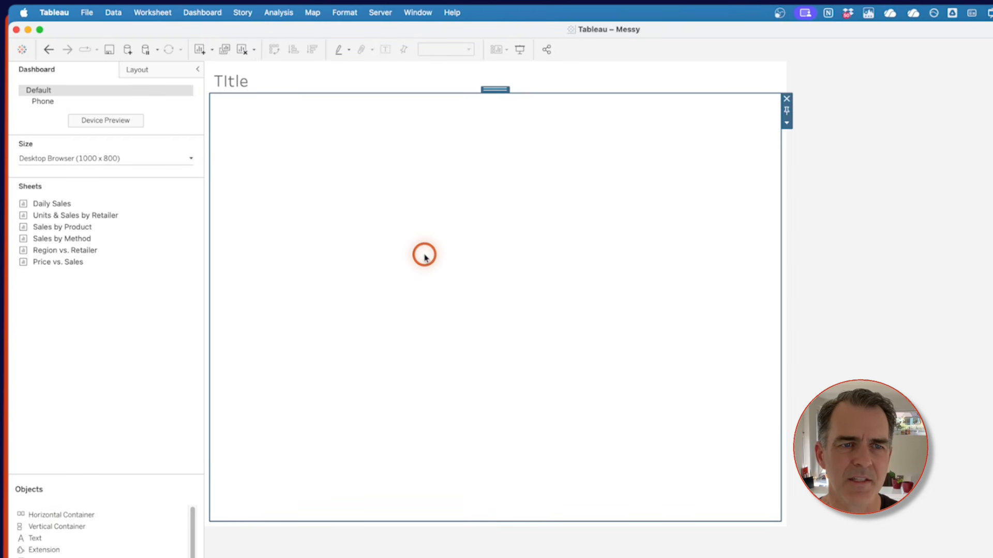
drag(56, 204, 437, 216)
mouse_move(60, 217)
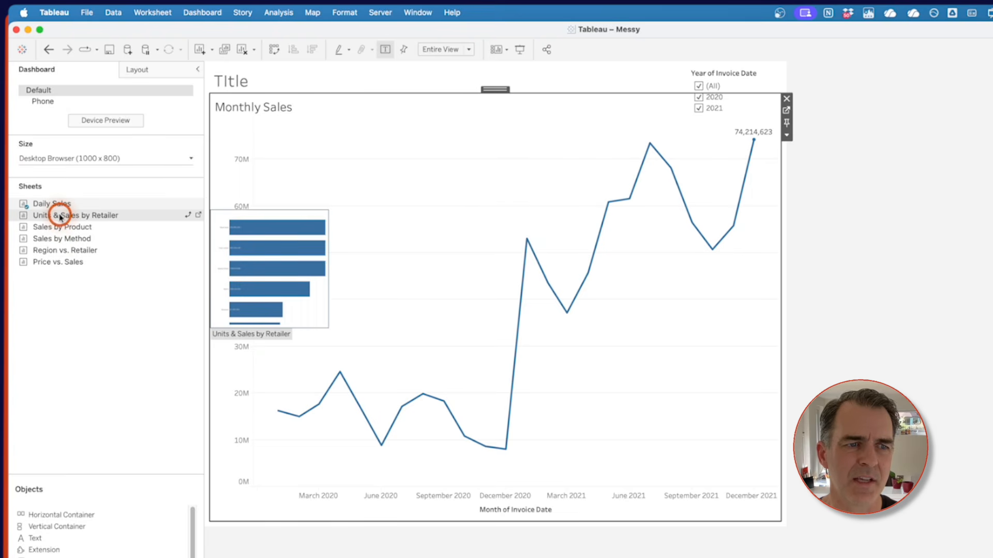
drag(60, 217, 646, 284)
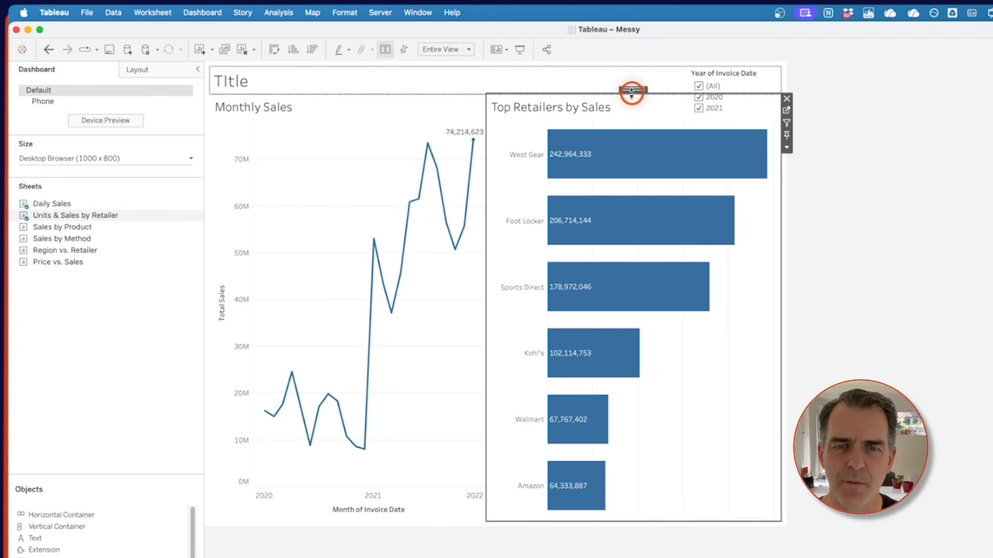
Step: Distribute the contents of the Monthly Sales and Top Retailers by Sales container evenly
click(632, 91)
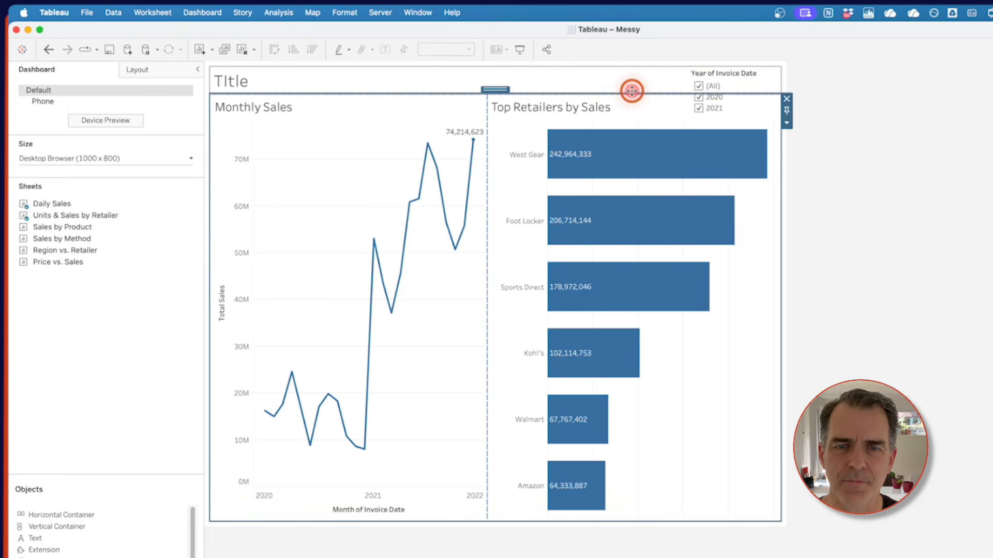
click(787, 123)
click(799, 148)
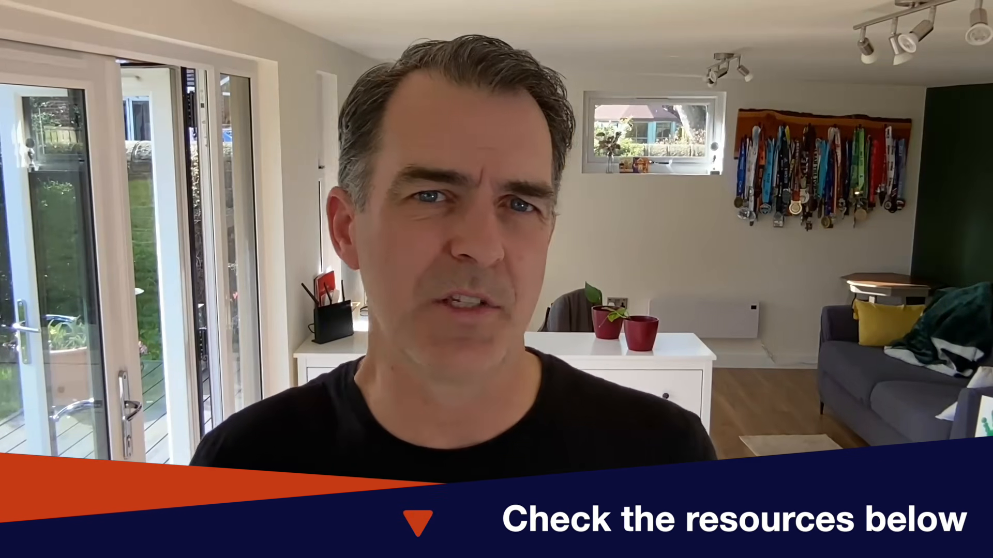
Step: Add a second horizontal container below the first and place Sales by Product and Sales by Method side by side in it
click(52, 515)
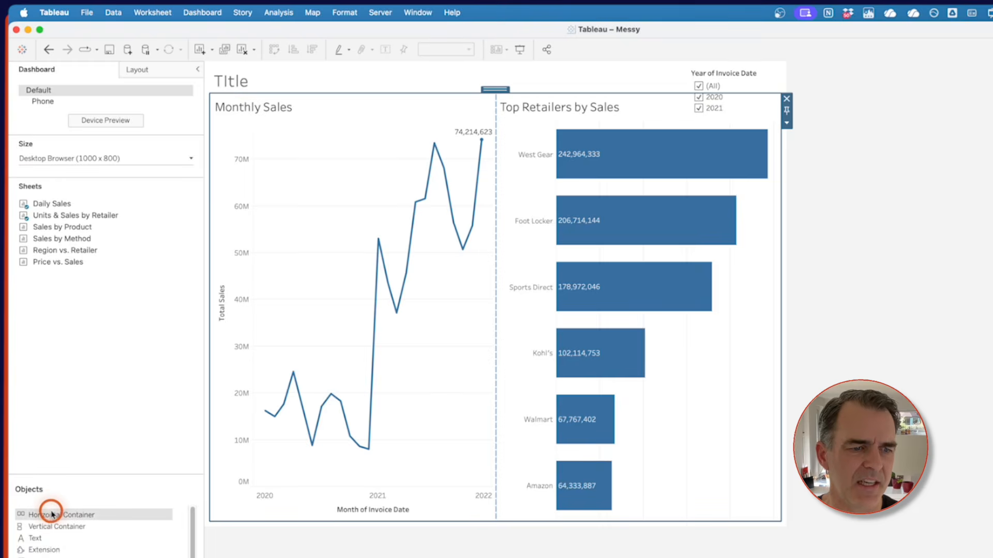
drag(52, 515, 358, 517)
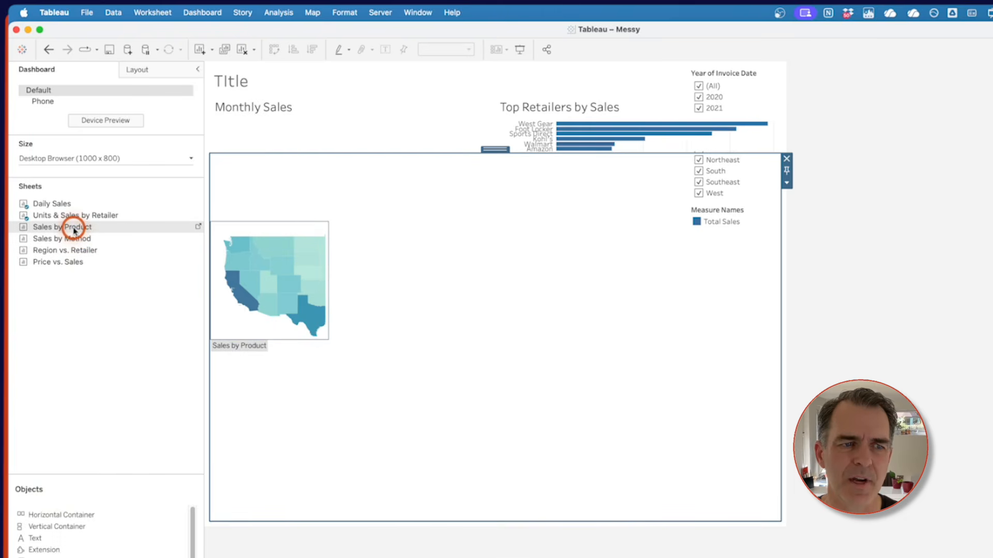
drag(72, 227, 403, 277)
mouse_move(79, 245)
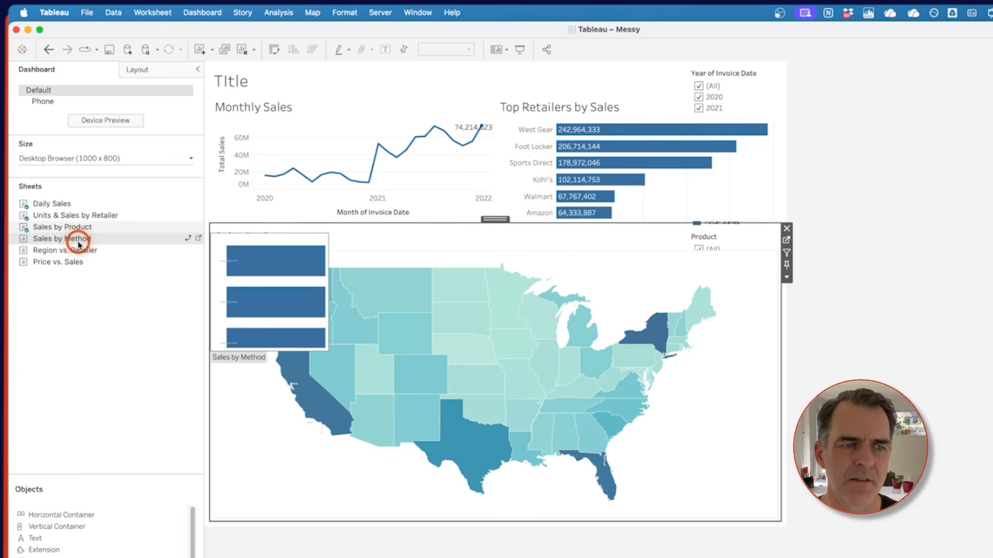
drag(79, 245, 656, 405)
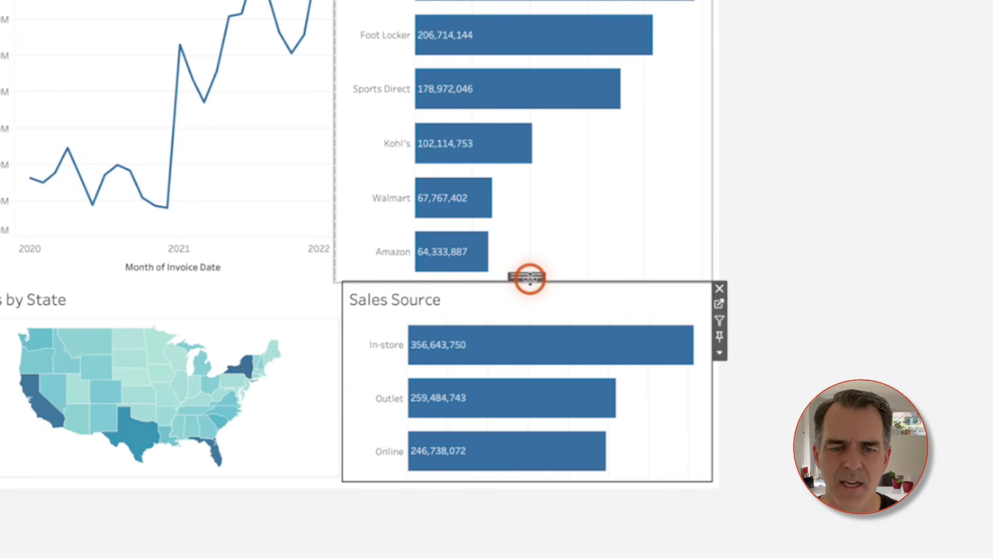
Step: Distribute the Sales by State and Sales Source container's contents evenly and enlarge that container until both chart rows are about equally high
double_click(609, 340)
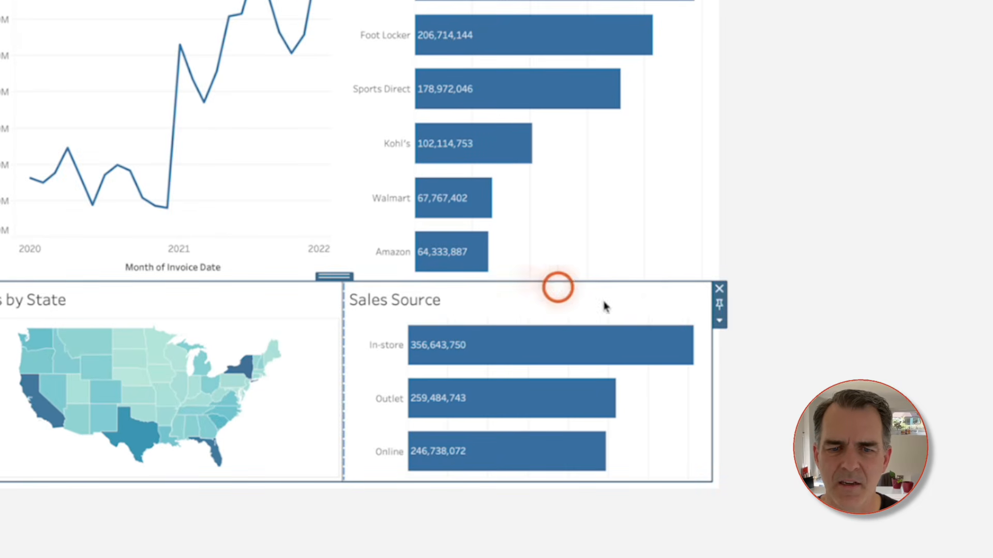
click(719, 321)
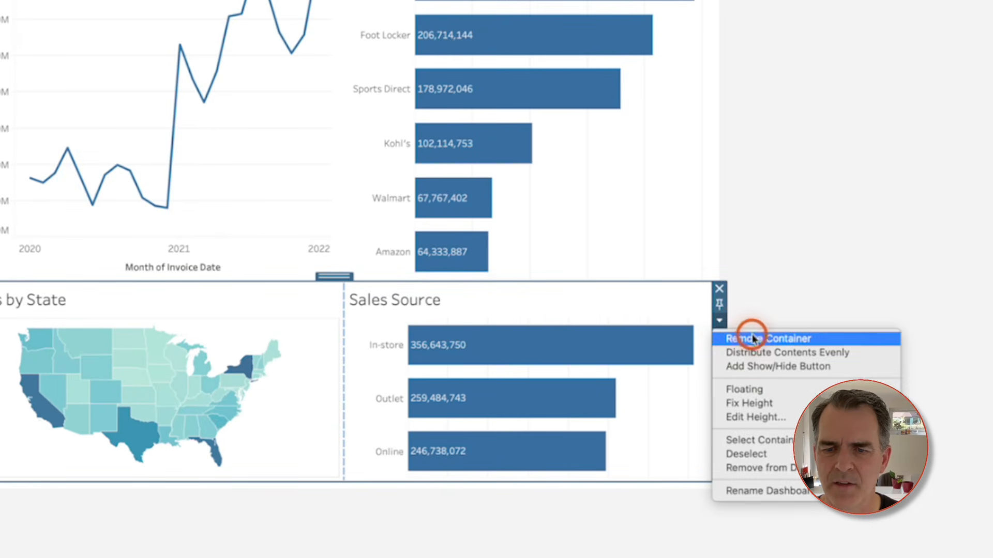
click(758, 354)
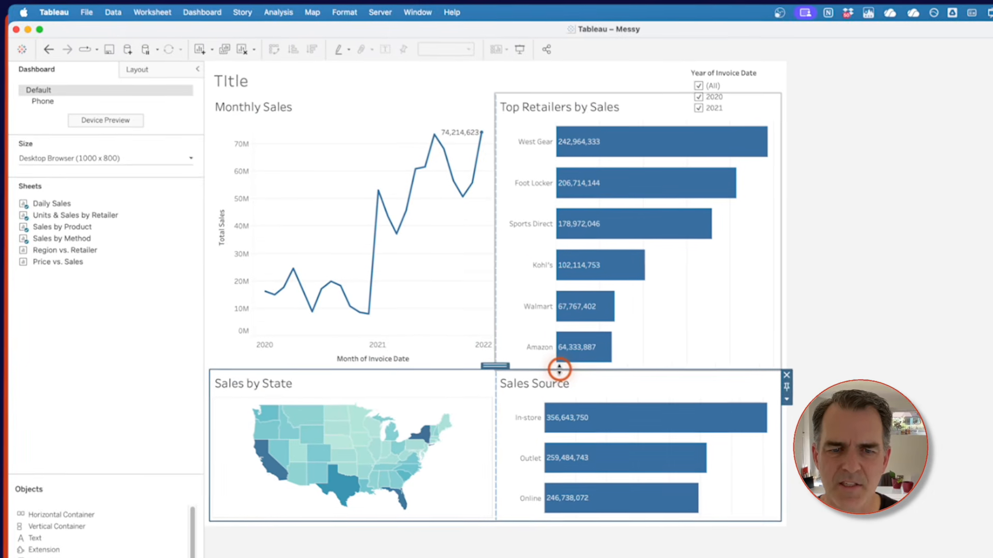
drag(486, 323, 487, 226)
drag(558, 287, 550, 308)
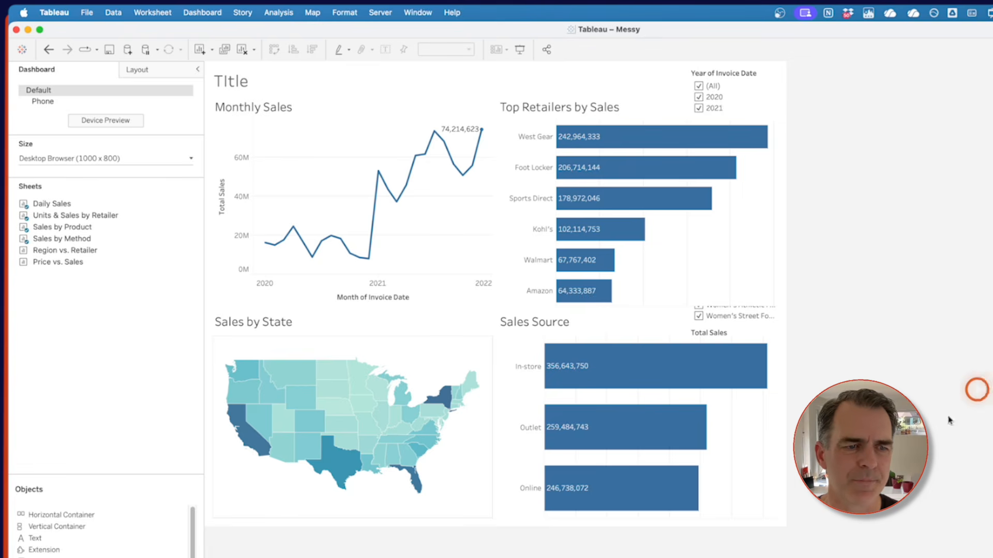
Step: Remove the leftover Tiled container with its filters and legends from the dashboard, using the item hierarchy
click(132, 70)
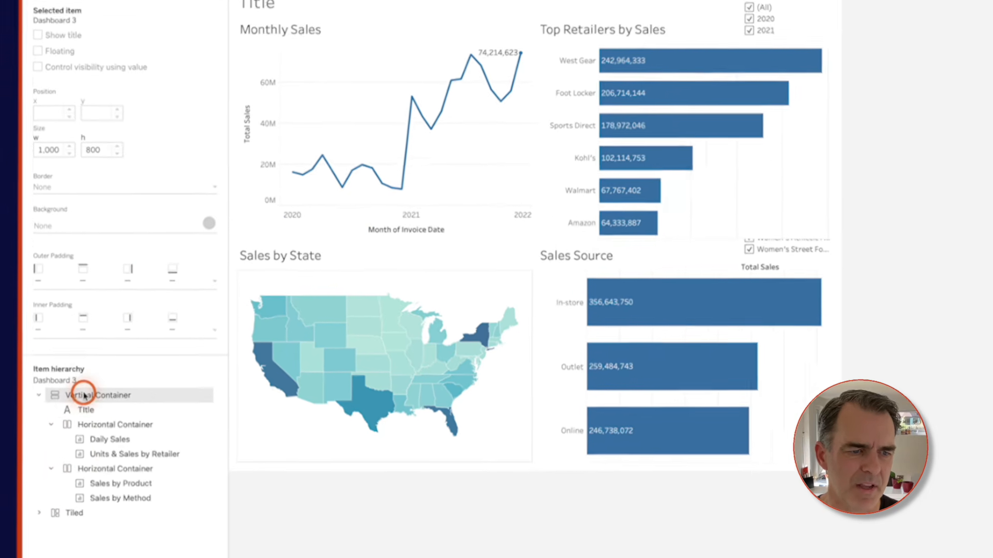
click(69, 514)
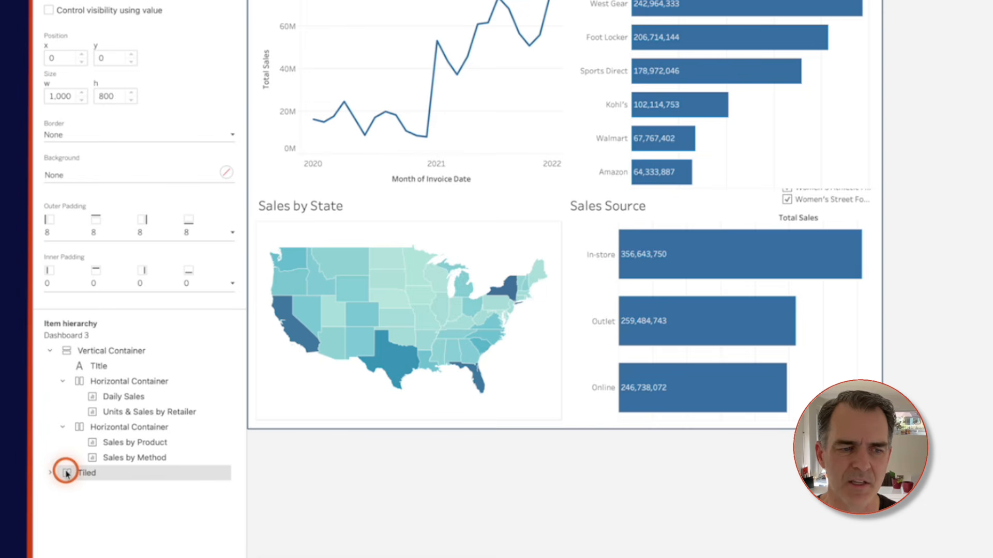
right_click(67, 474)
click(95, 521)
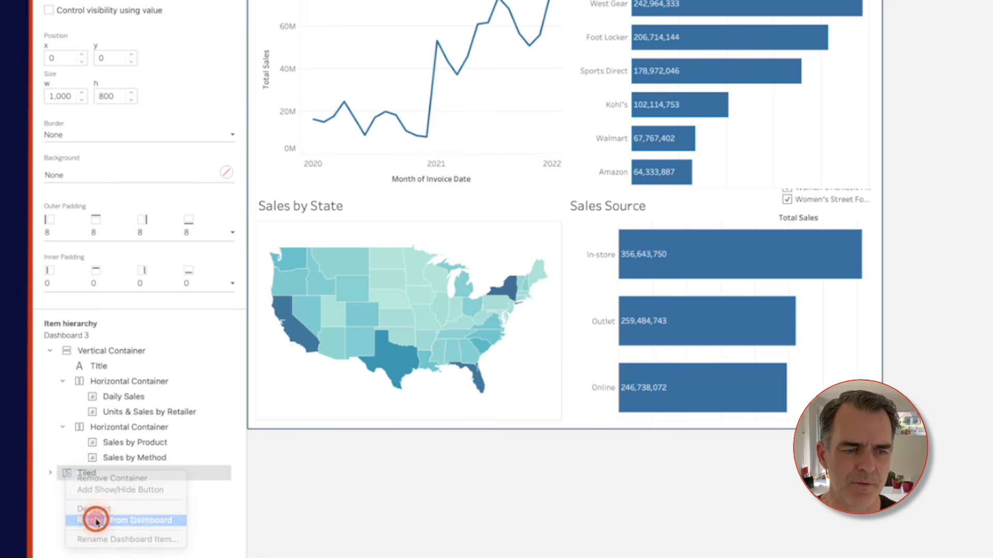
Step: Use Top Retailers by Sales as a filter and test it by selecting and deselecting the West Gear bar
click(641, 154)
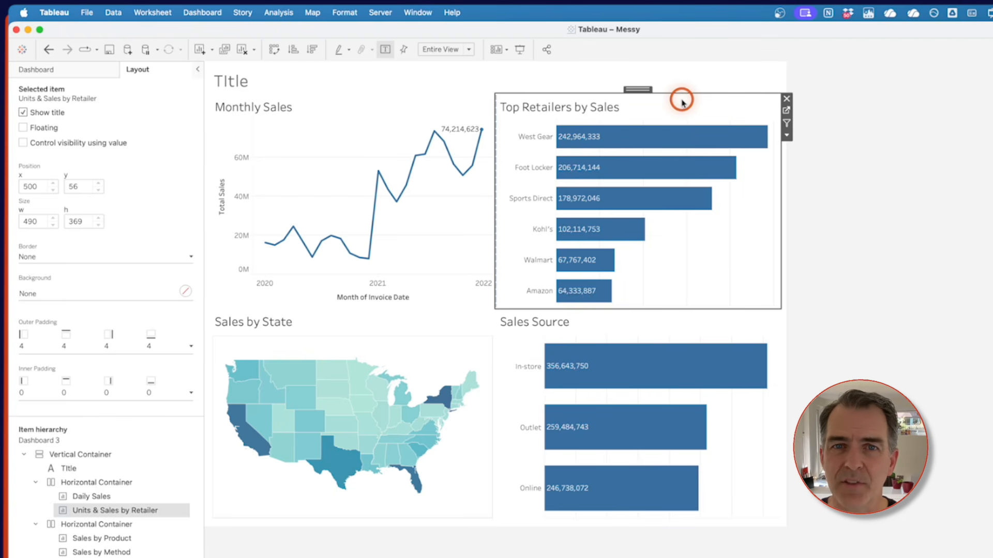
click(787, 125)
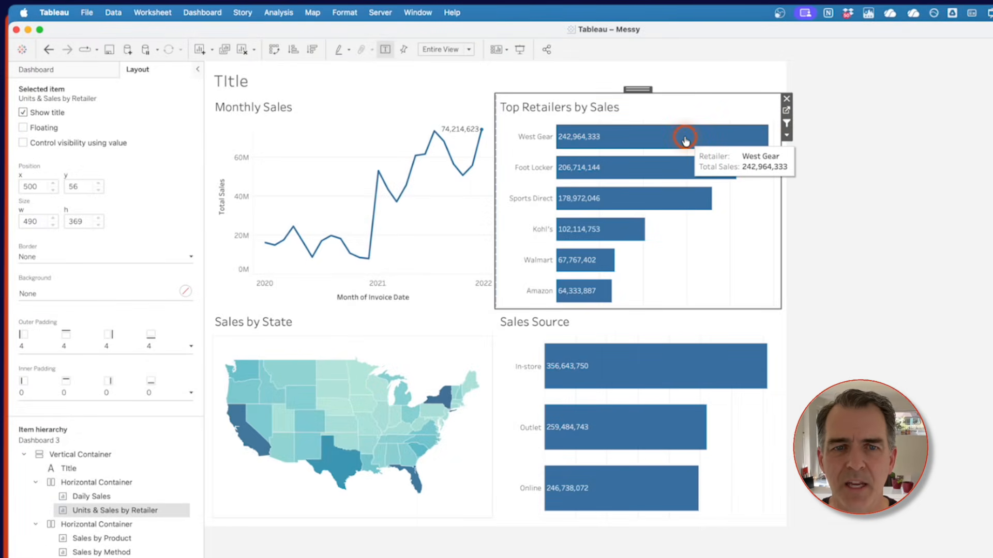
click(685, 138)
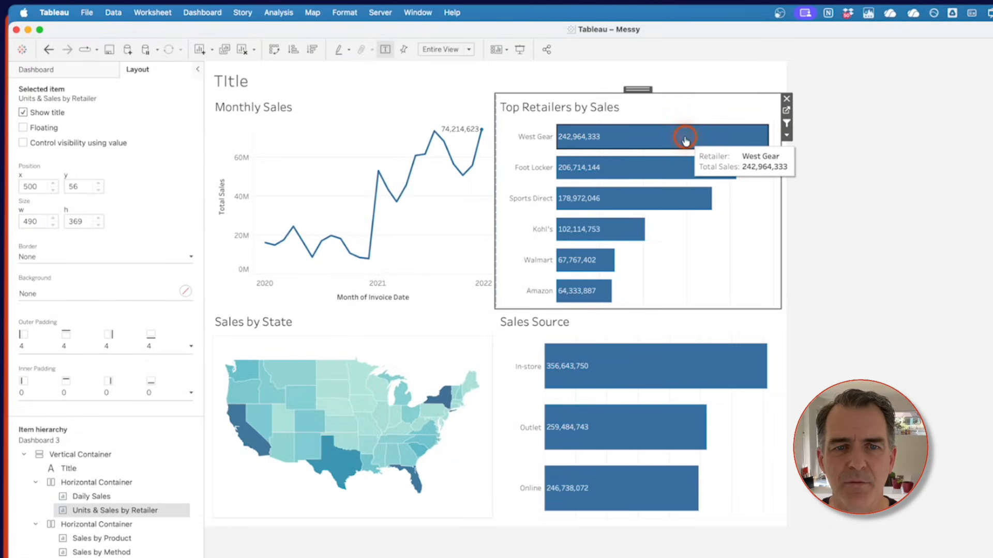
click(685, 139)
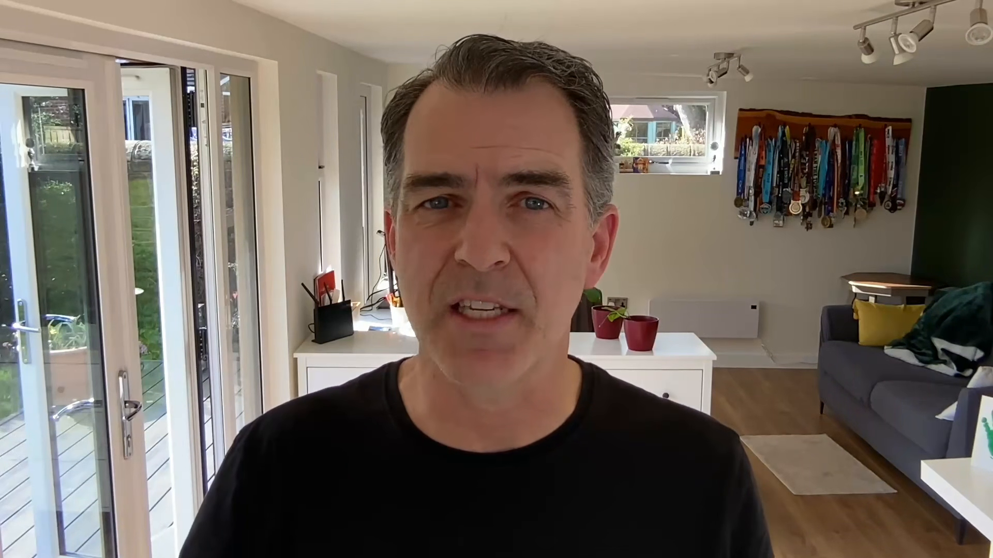
Step: Add the second line "Click a bar to filter" at font size 10 to the Top Retailers by Sales title
double_click(623, 103)
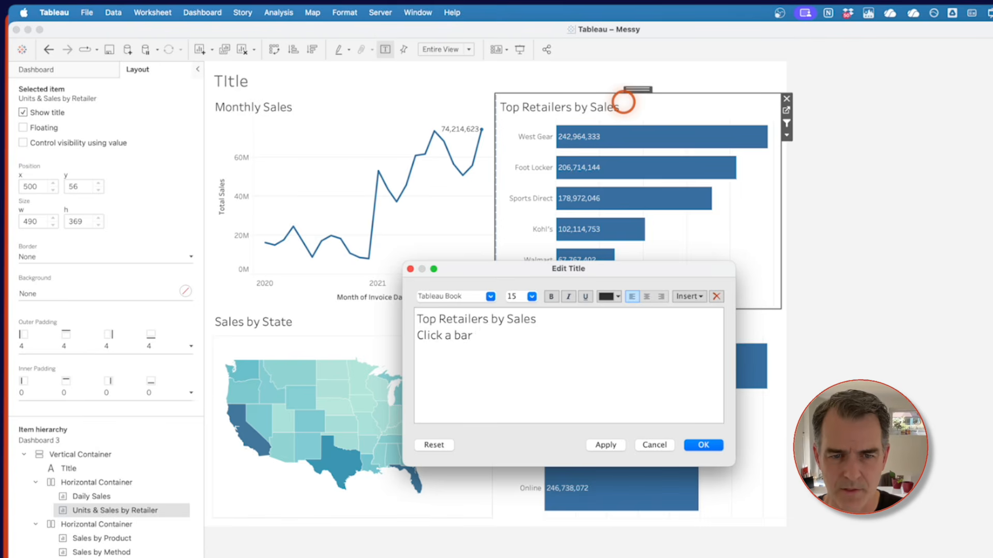
key(shift+super+Left)
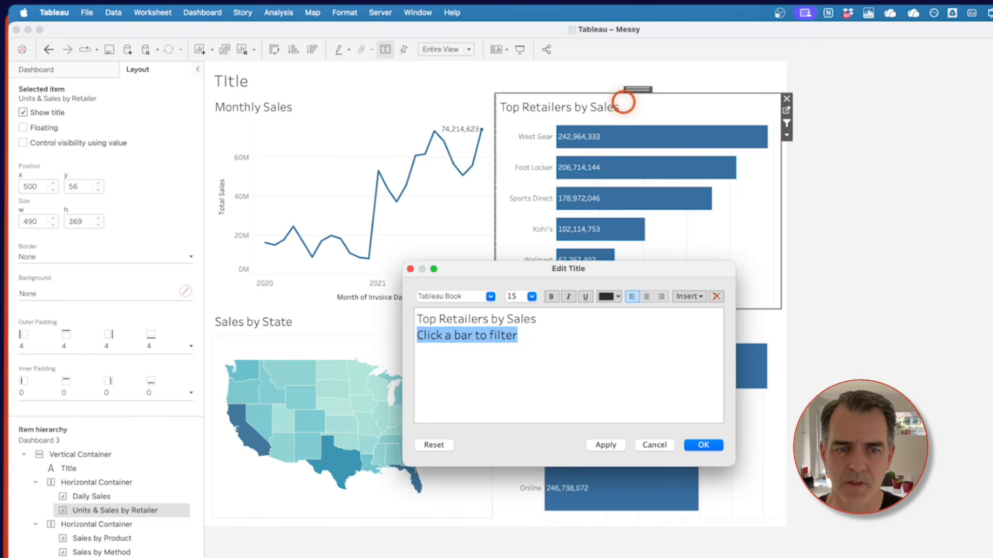
click(531, 299)
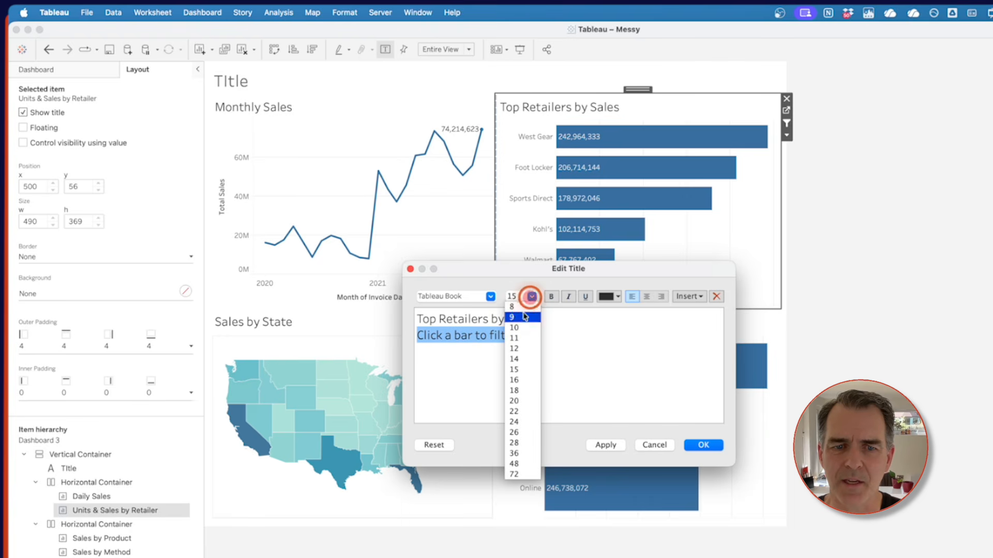
click(517, 327)
click(703, 446)
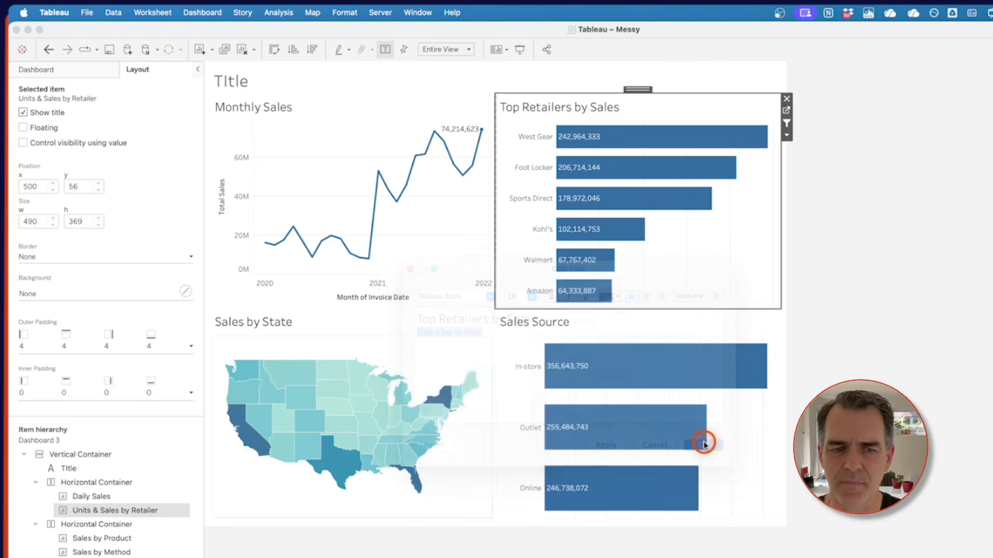
Step: Use both the Sales Source chart and the Sales by State map as filters
click(699, 321)
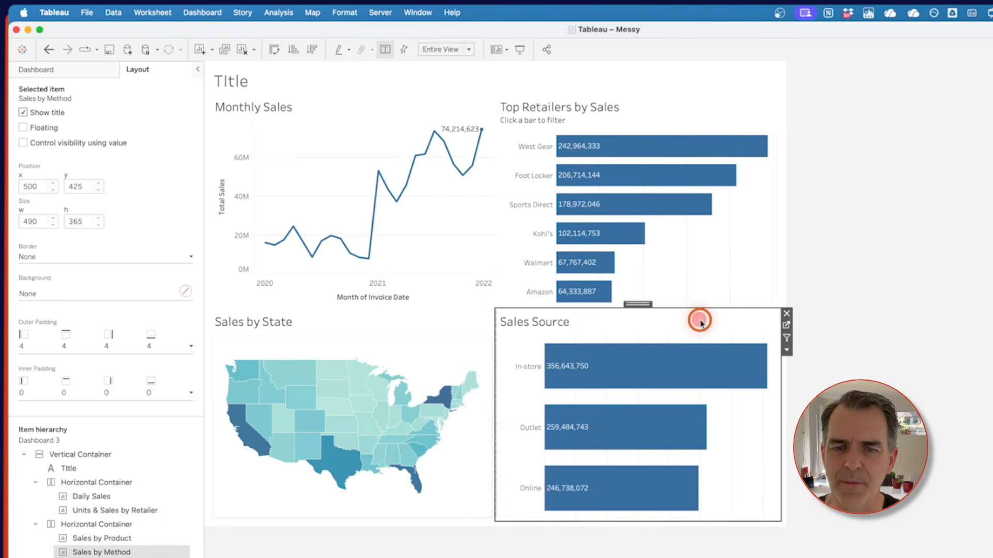
click(787, 338)
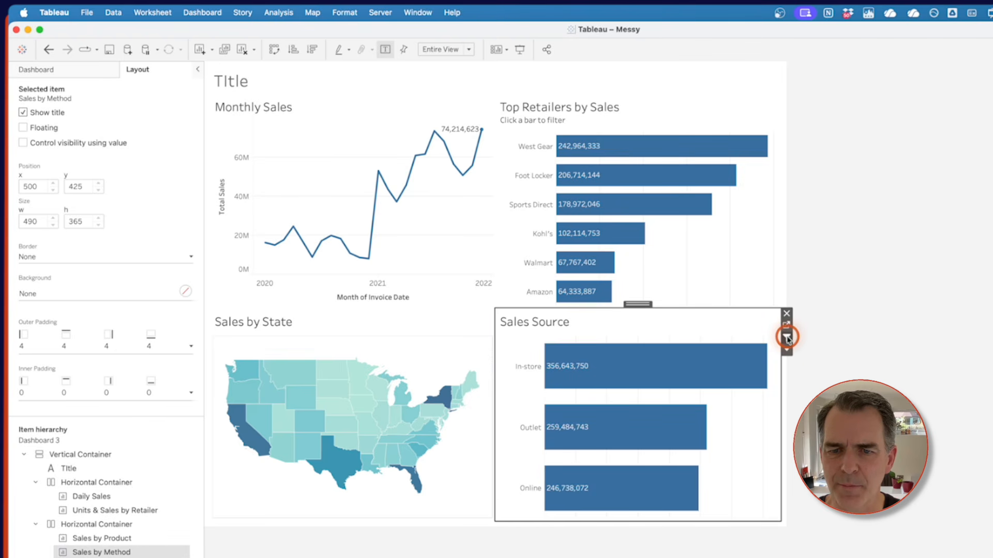
click(313, 315)
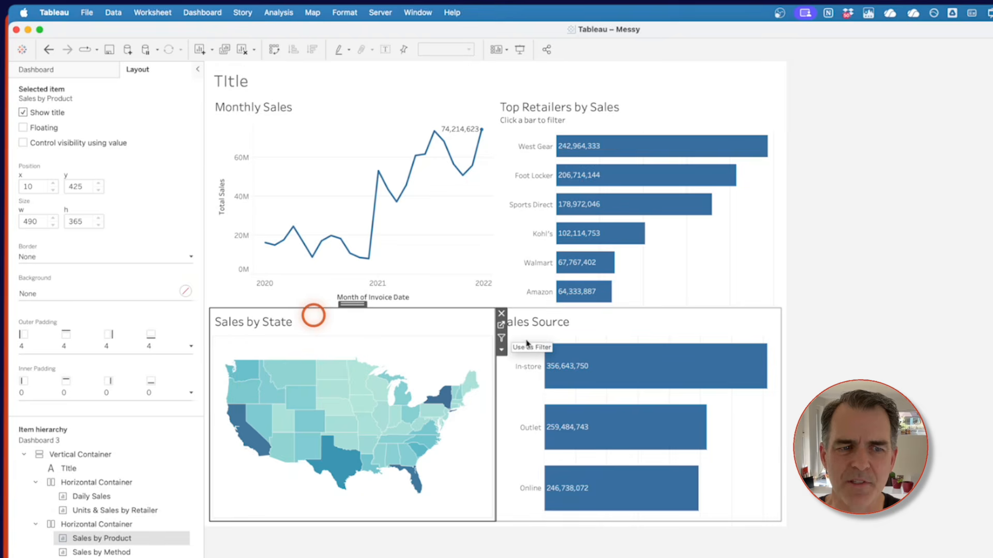
click(504, 339)
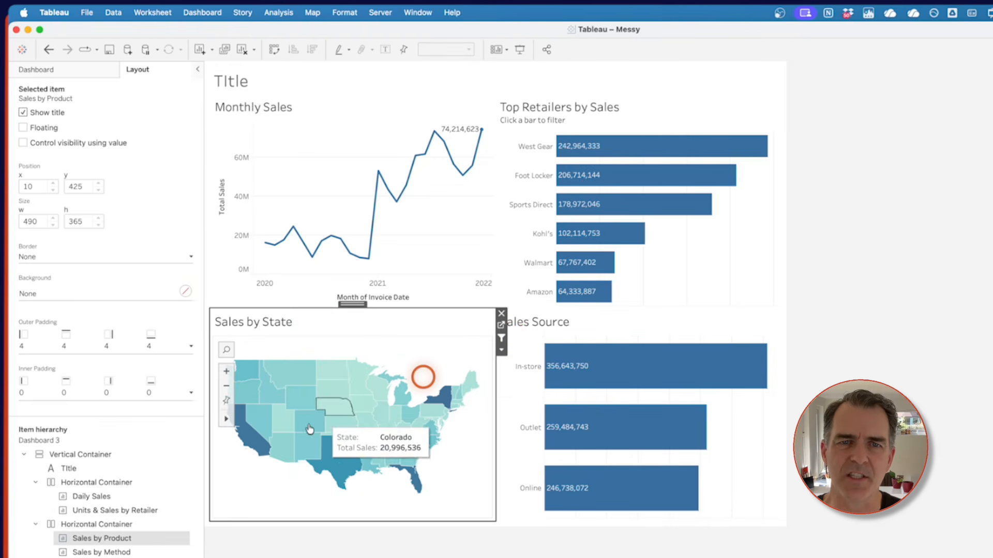
Step: Test the combined filters by selecting California on the map and the Outlet bar in Sales Source, and clear the selections
click(254, 449)
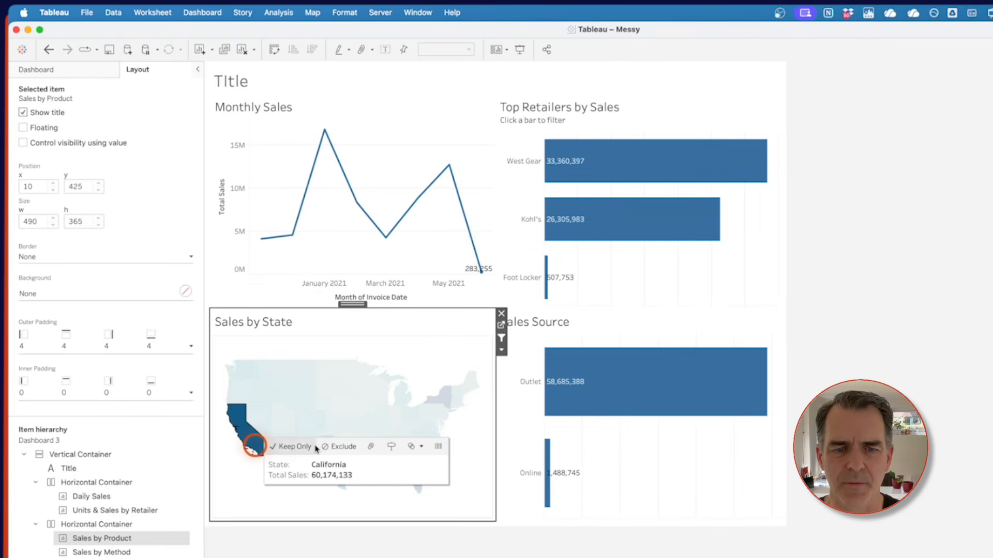
click(616, 365)
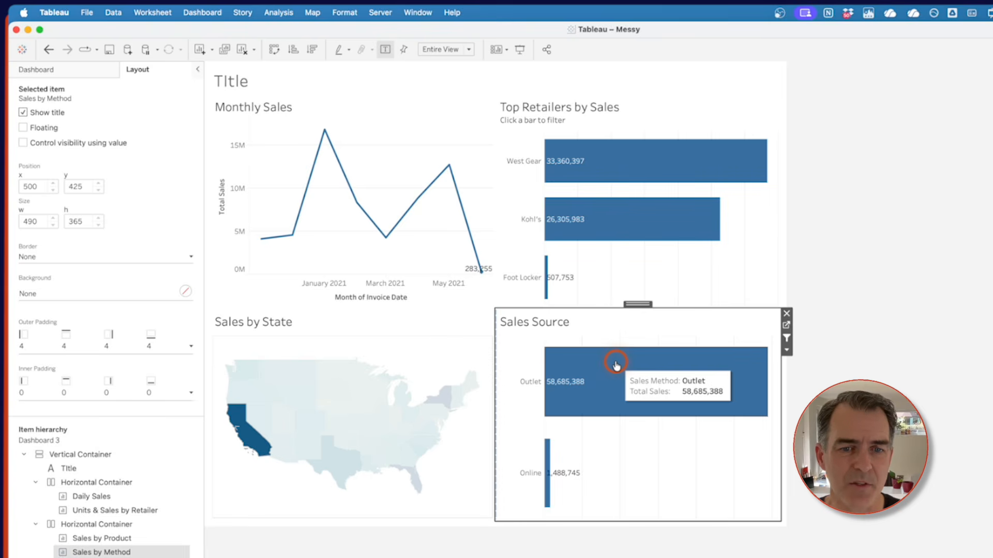
click(616, 365)
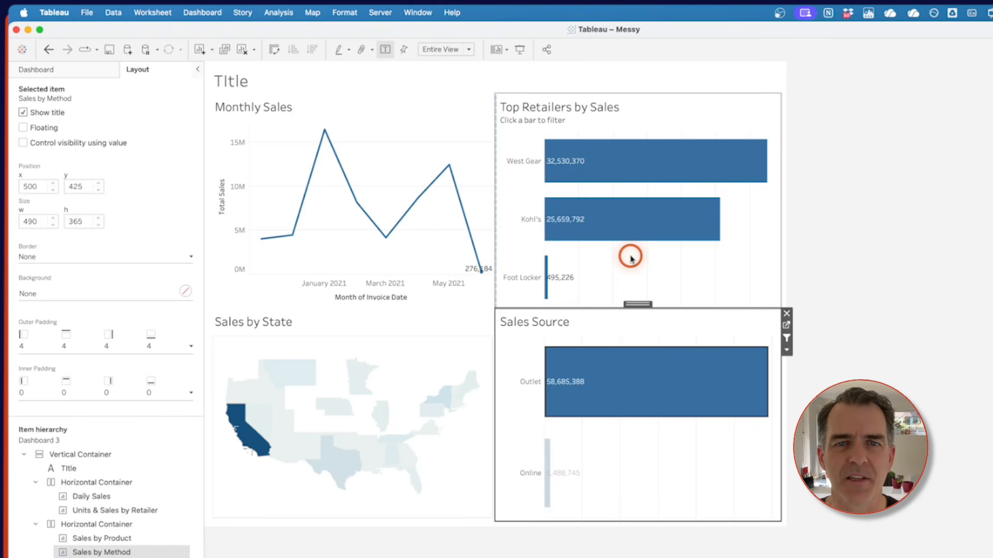
mouse_move(636, 380)
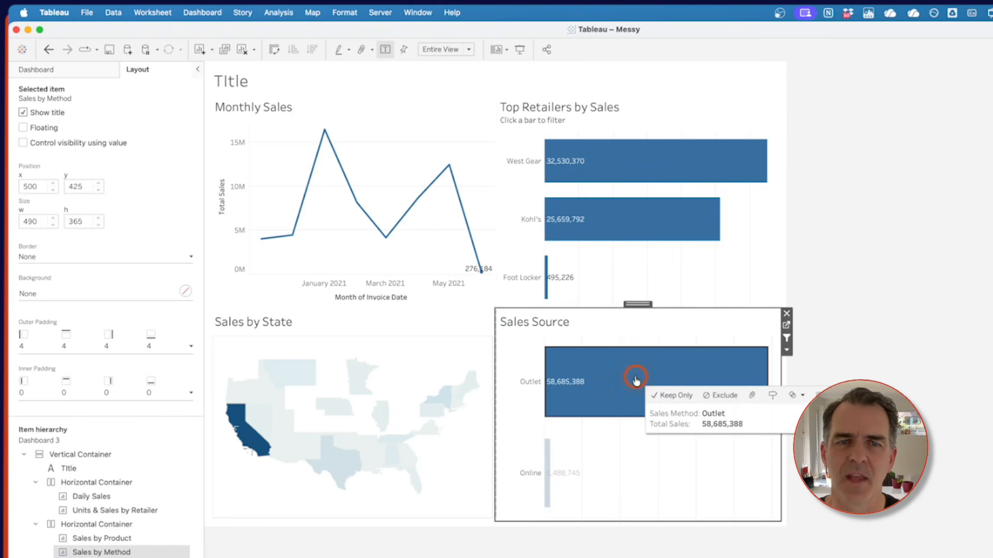
click(602, 470)
click(466, 385)
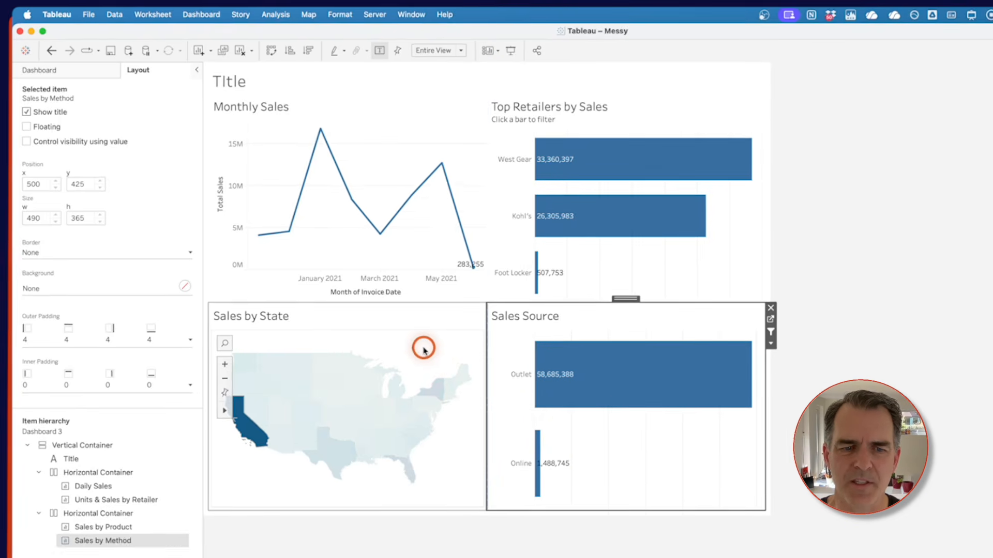